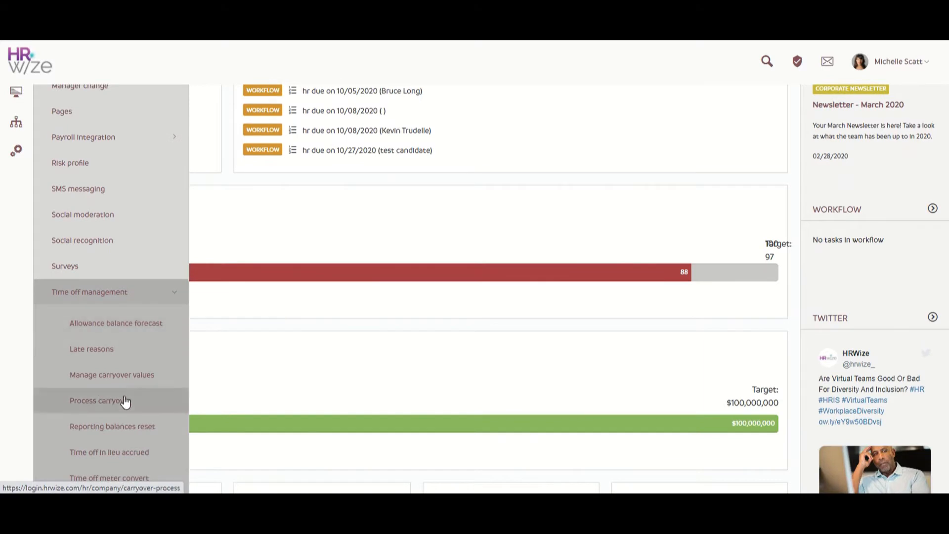
Open the Process carryover form and set the start of the holiday year to 01/01/2020
left_click(136, 400)
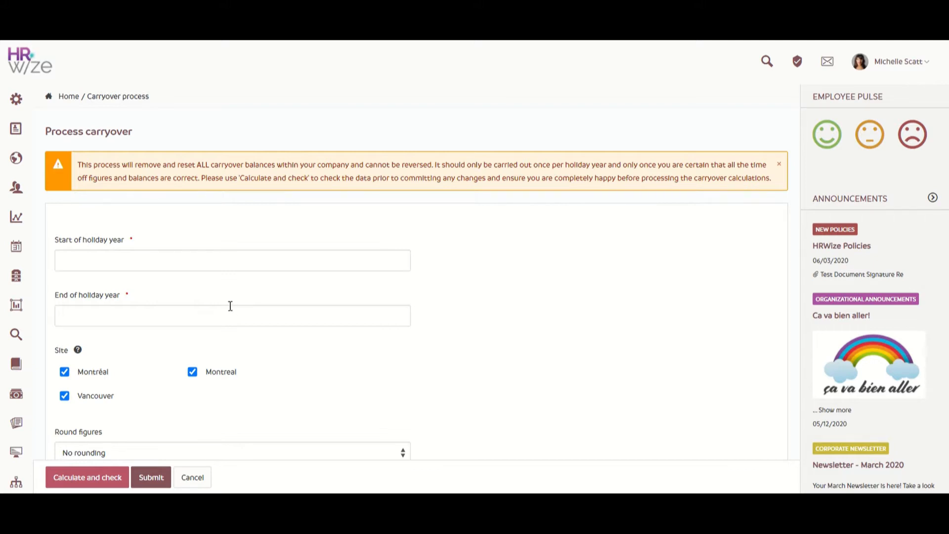
left_click(225, 266)
left_click(173, 298)
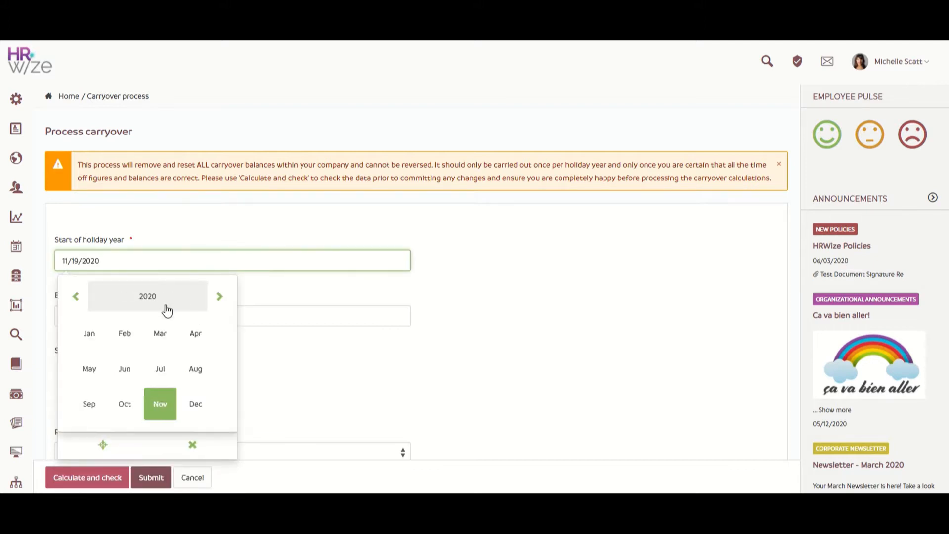
left_click(89, 339)
left_click(150, 342)
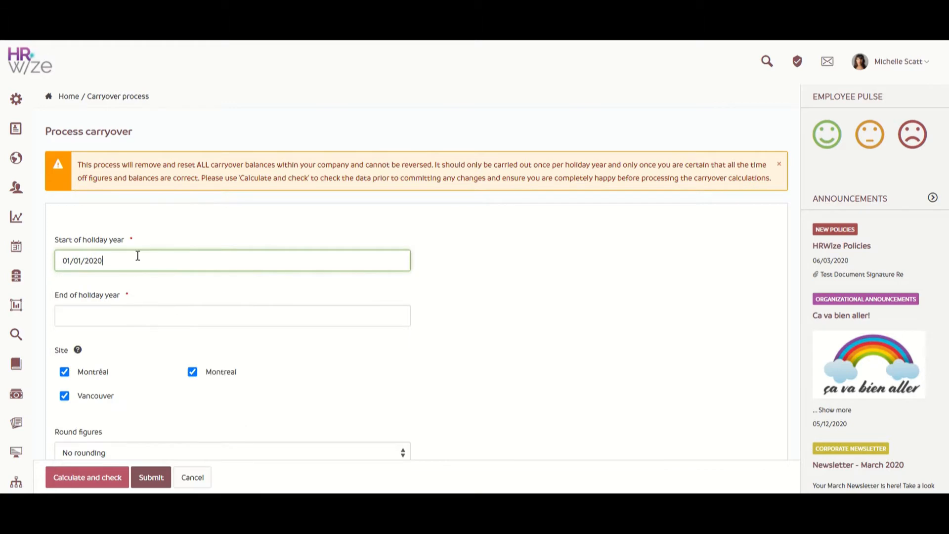
Set the end of the holiday year to 12/31/2020
left_click(134, 315)
left_click(137, 352)
left_click(205, 469)
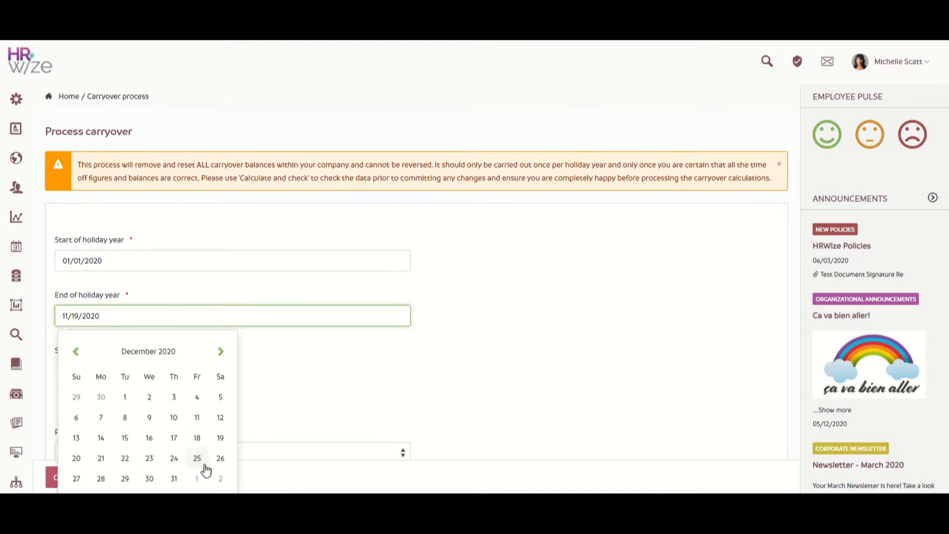
left_click(162, 480)
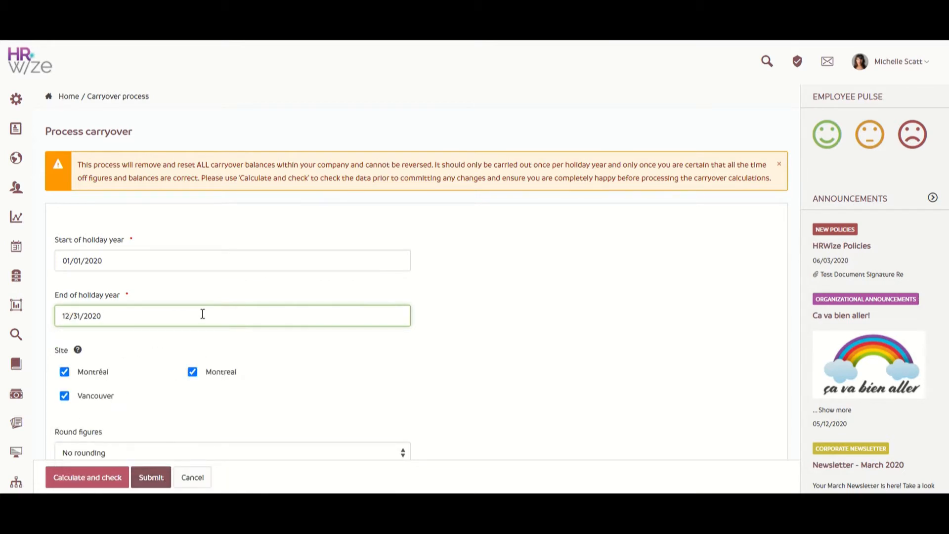
scroll(203, 317, "down", 1)
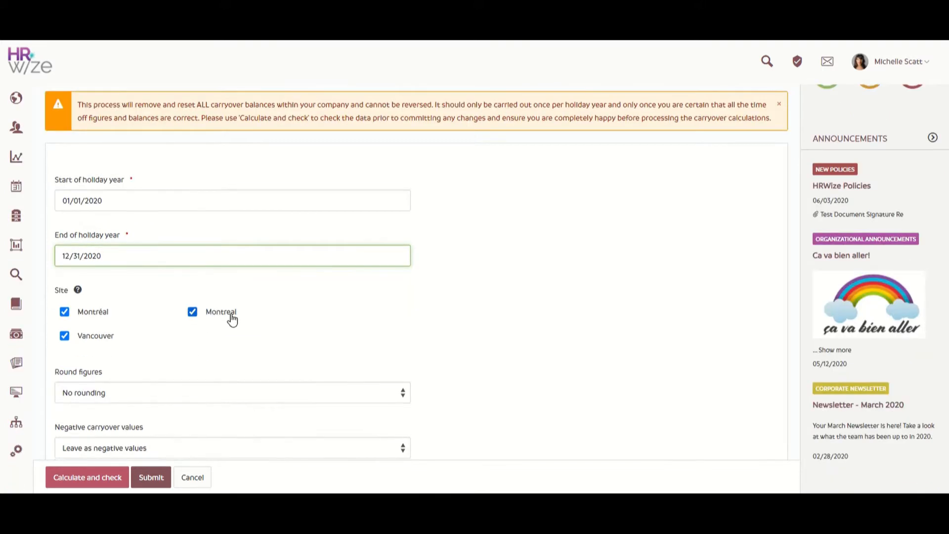
left_click(289, 328)
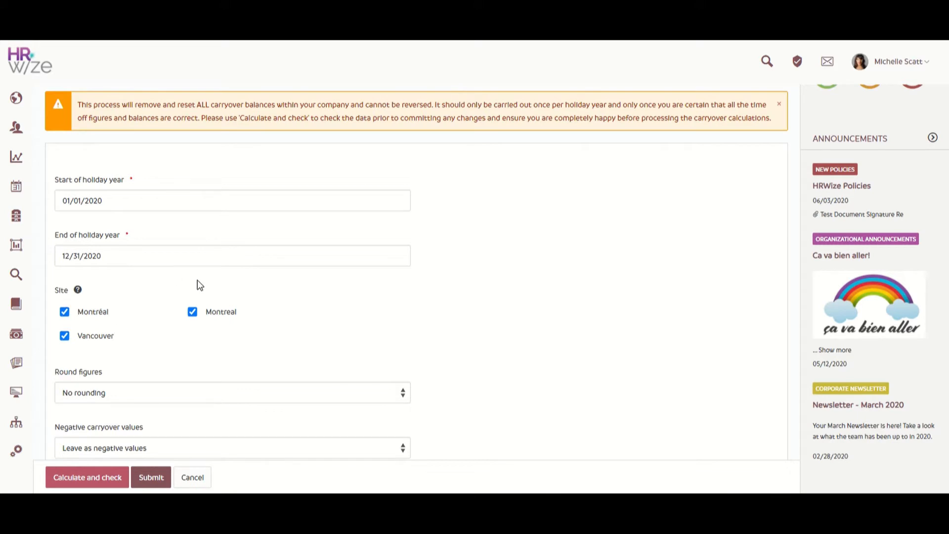
Set carryover figures to round up to nearest half day and negative carryover values to be treated as zero
scroll(199, 286, "down", 2)
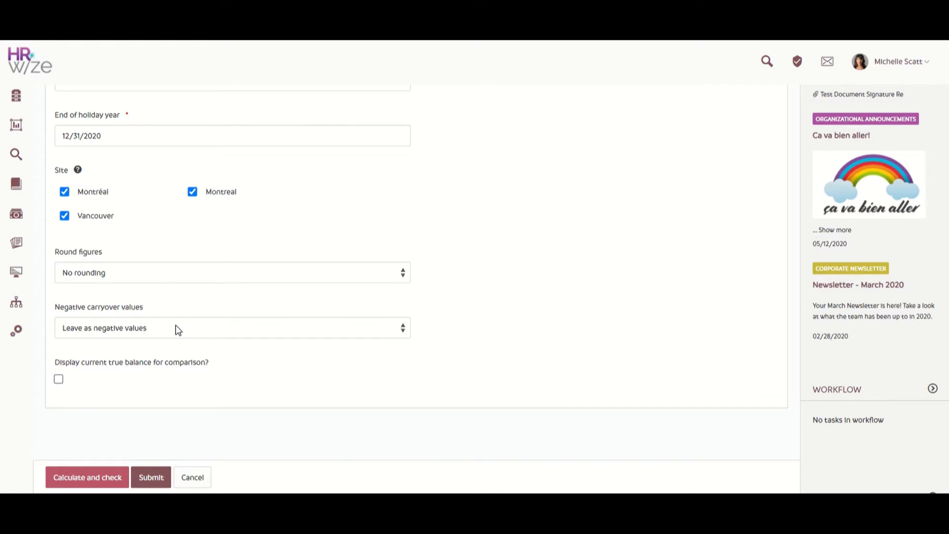
left_click(186, 277)
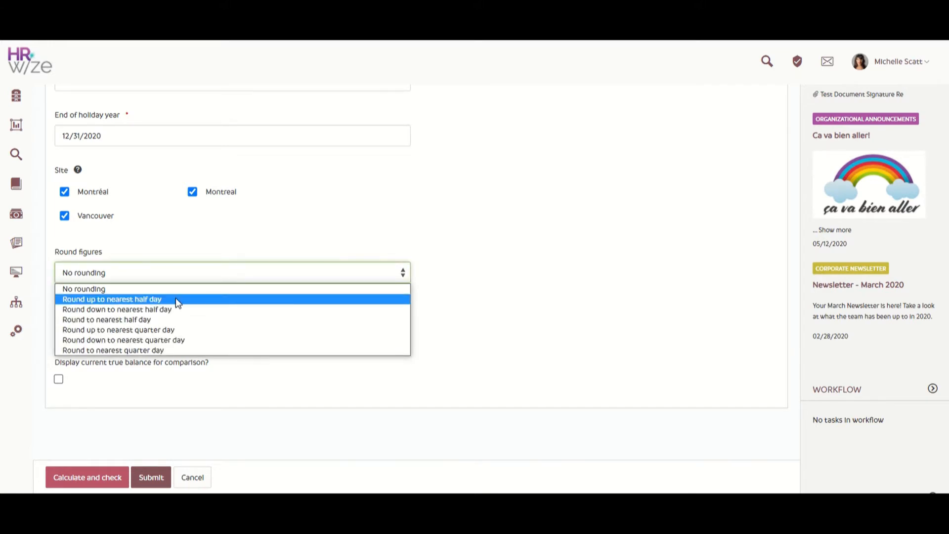
left_click(176, 299)
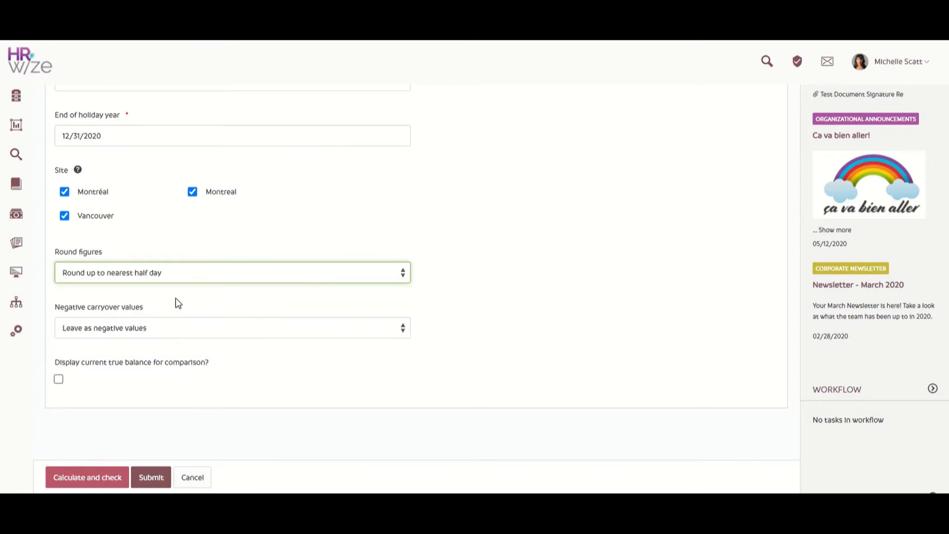
left_click(167, 329)
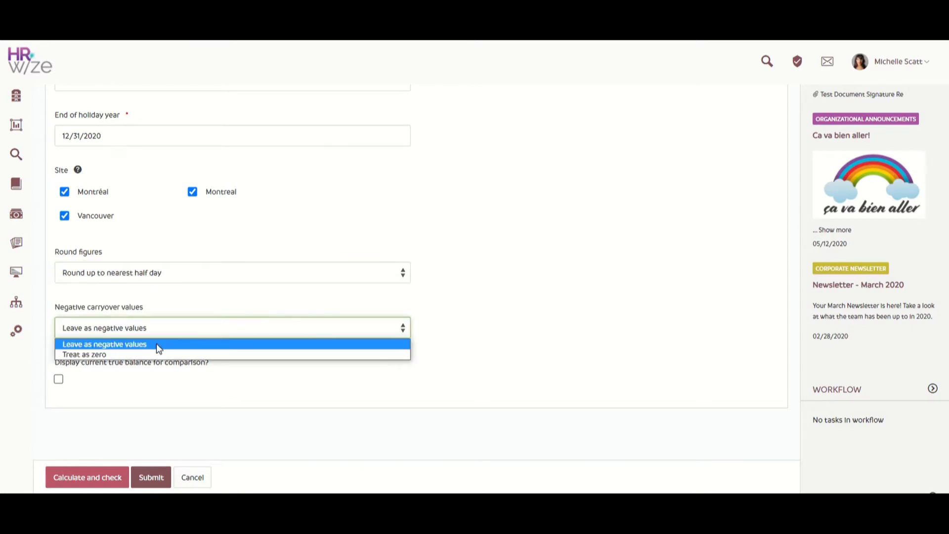
left_click(149, 355)
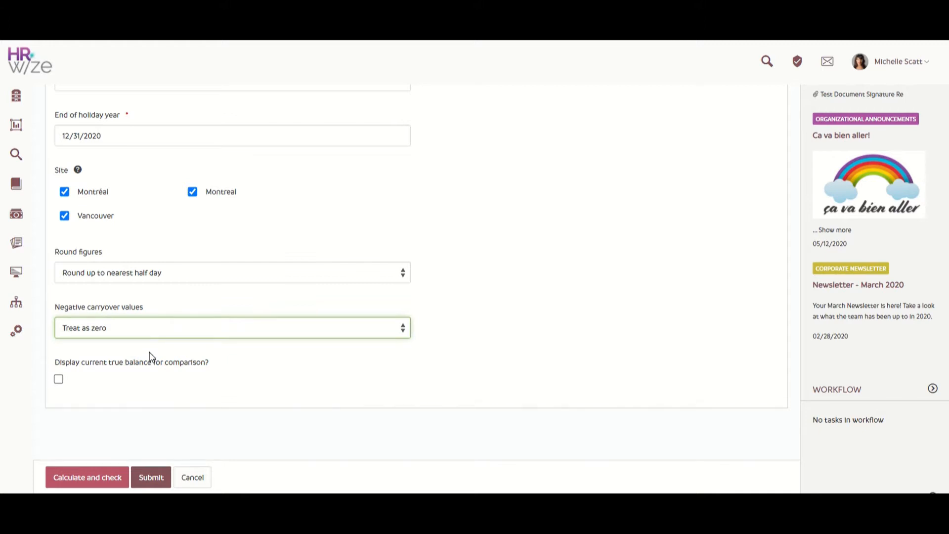
Calculate and check the carryover without submitting it, and review each employee's allowance, taken, left and actual carryover figures
left_click(87, 479)
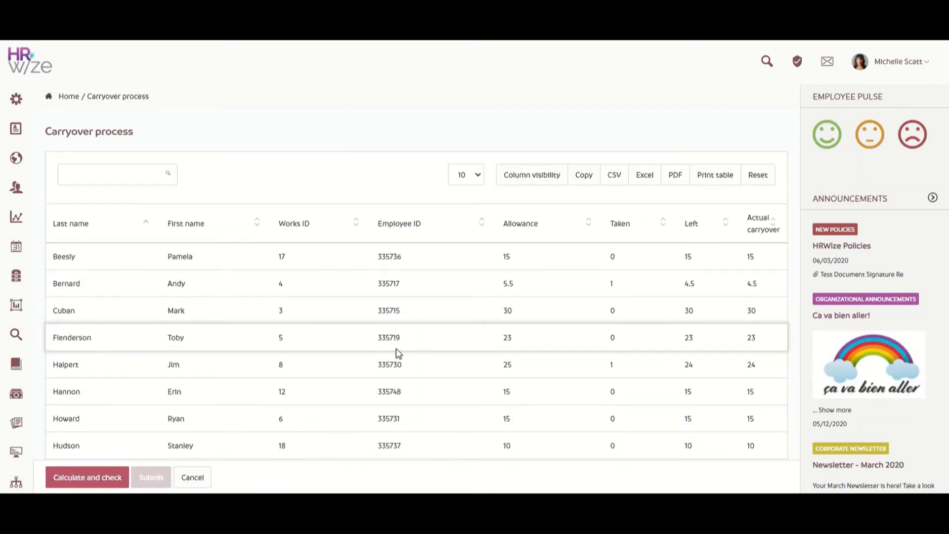
scroll(390, 346, "down", 4)
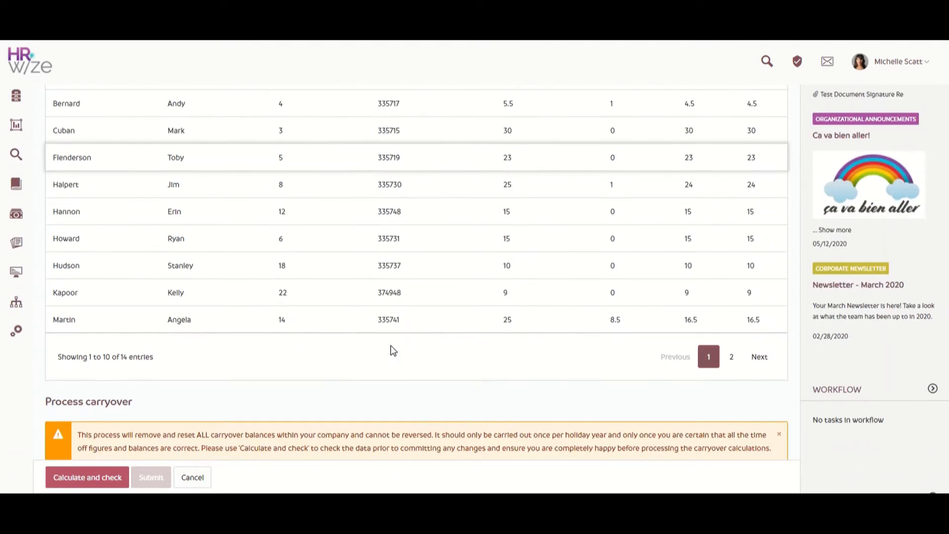
scroll(390, 346, "up", 4)
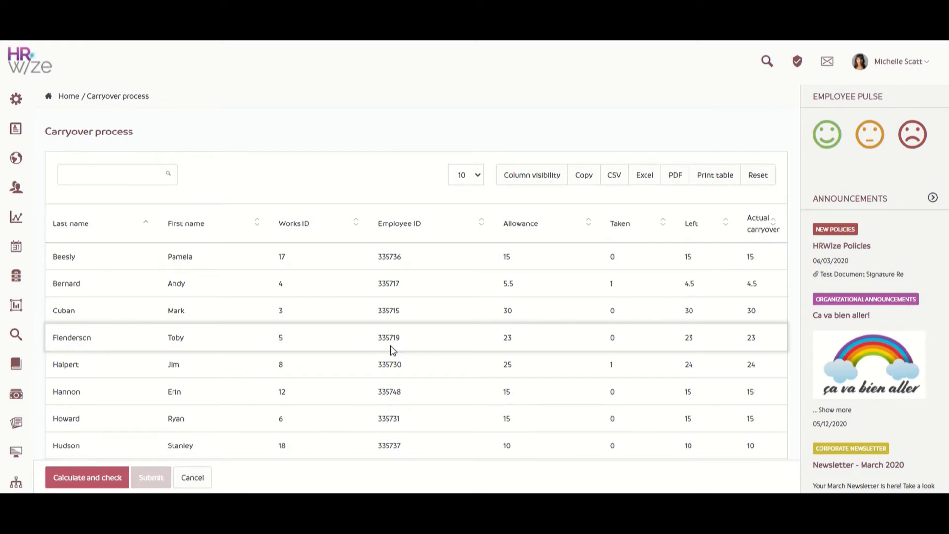
mouse_move(15, 101)
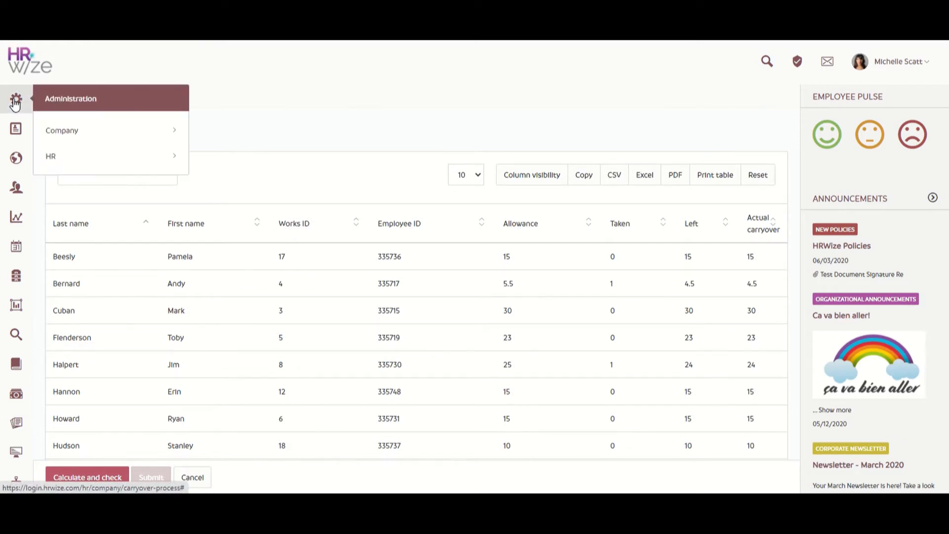
left_click(121, 164)
scroll(121, 167, "down", 2)
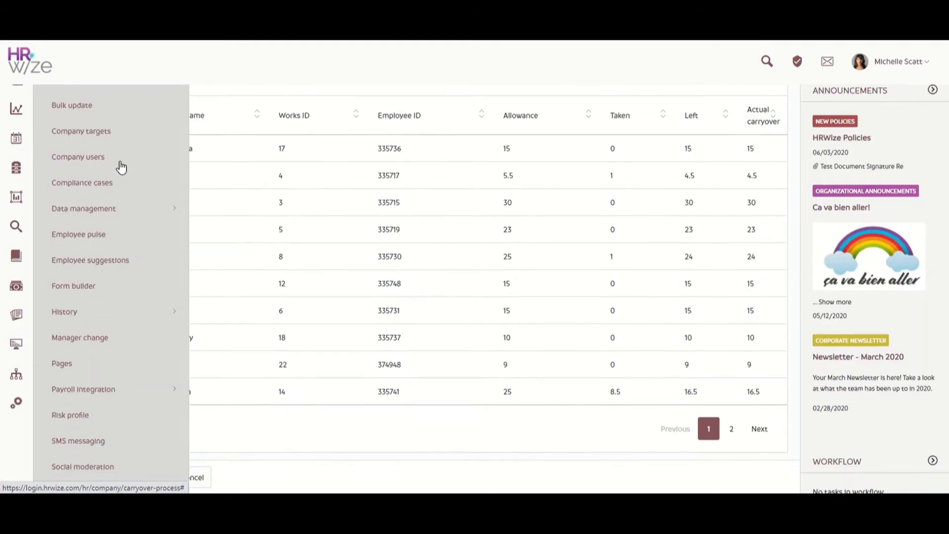
scroll(121, 167, "down", 3)
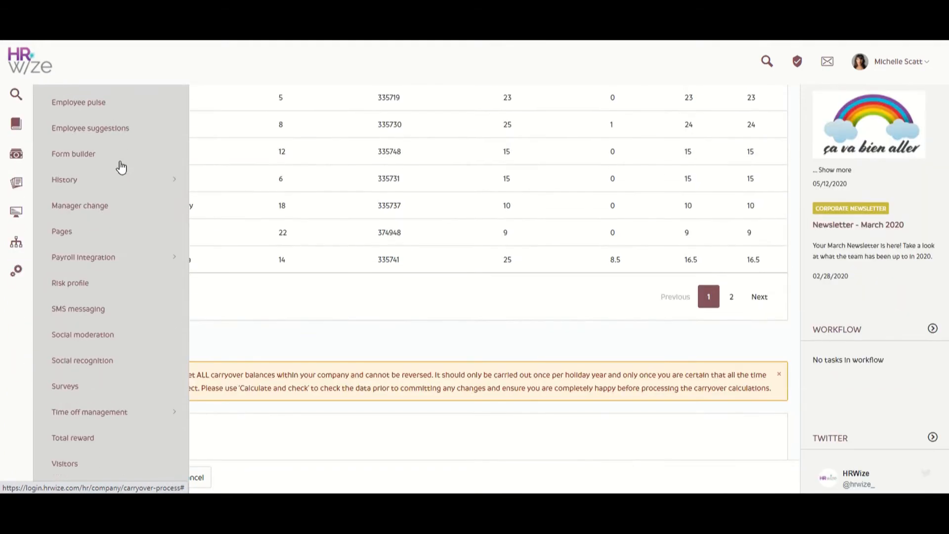
left_click(147, 411)
scroll(147, 411, "down", 5)
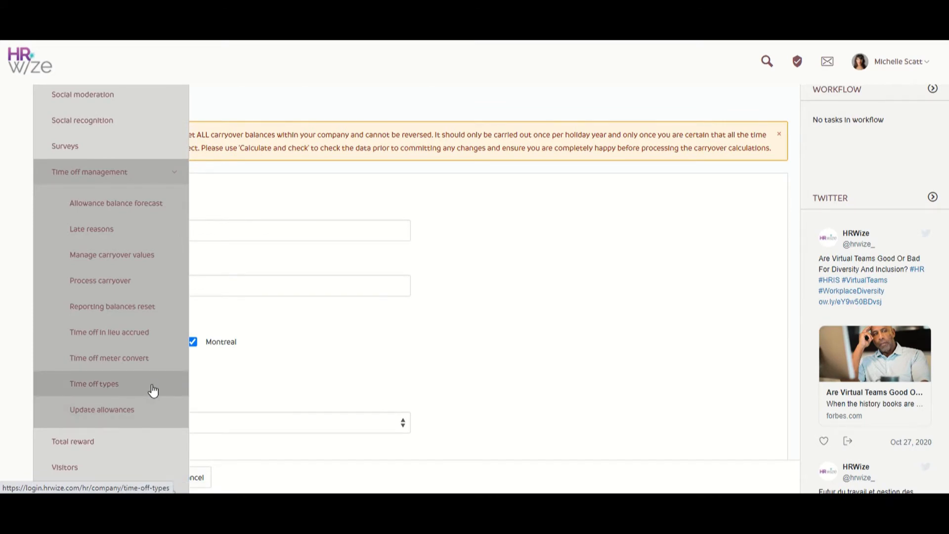
left_click(153, 390)
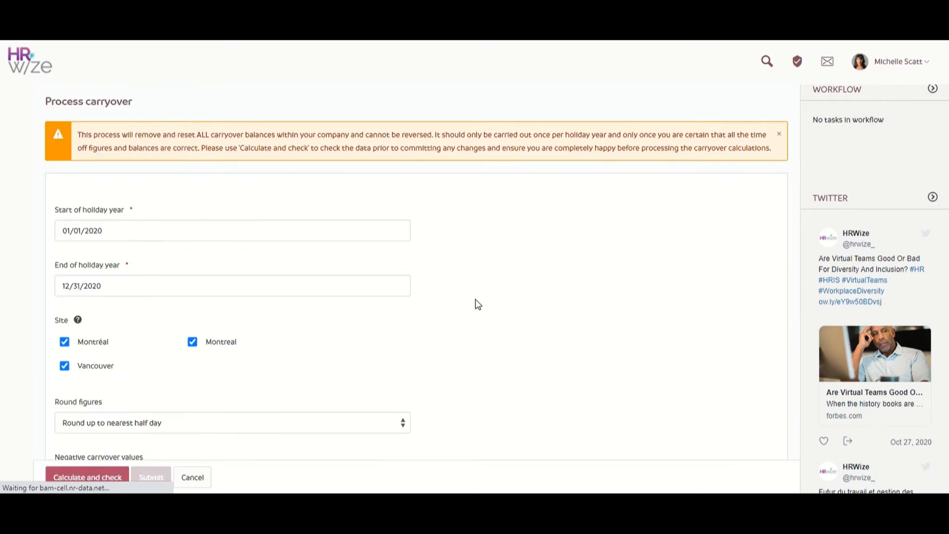
scroll(478, 304, "down", 6)
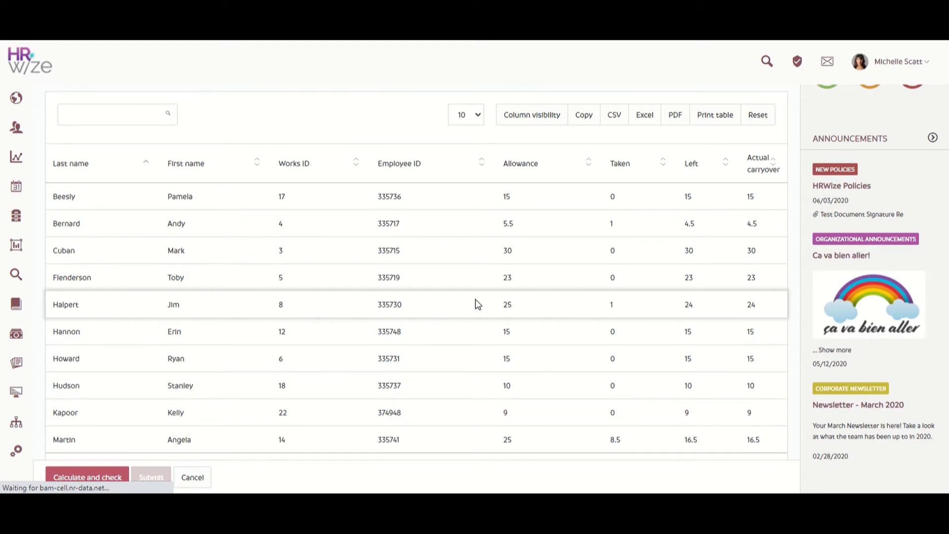
scroll(326, 195, "up", 2)
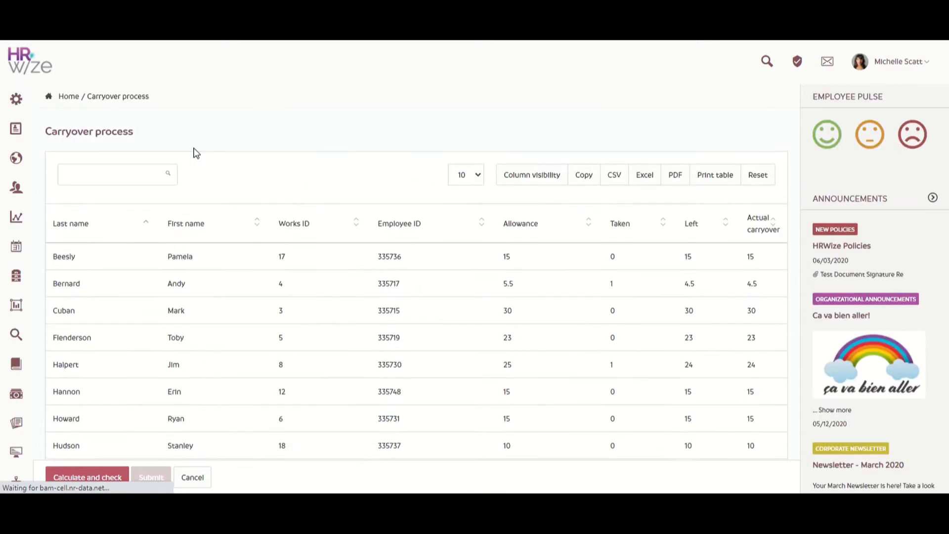
Open the company's Report builder permissions in a new browser tab and go to its Standard reports page
mouse_move(27, 98)
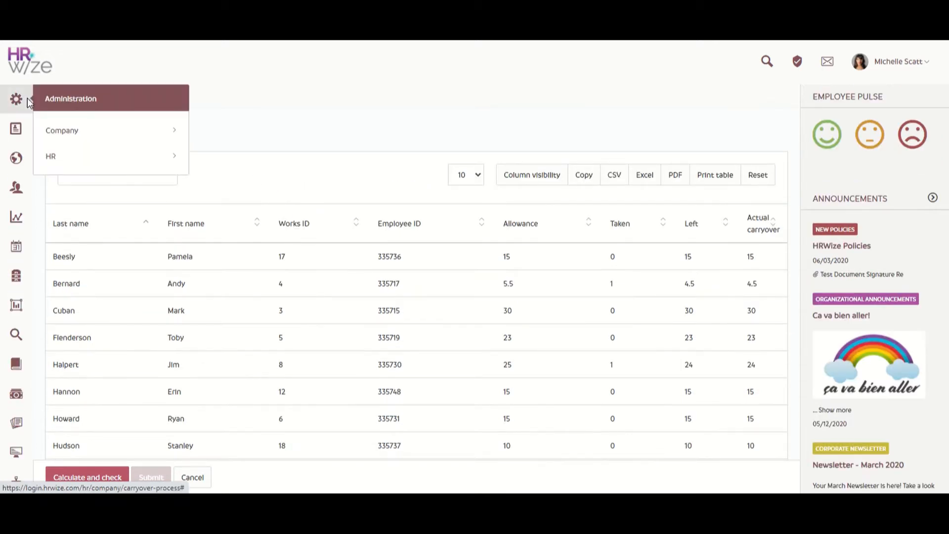
left_click(85, 137)
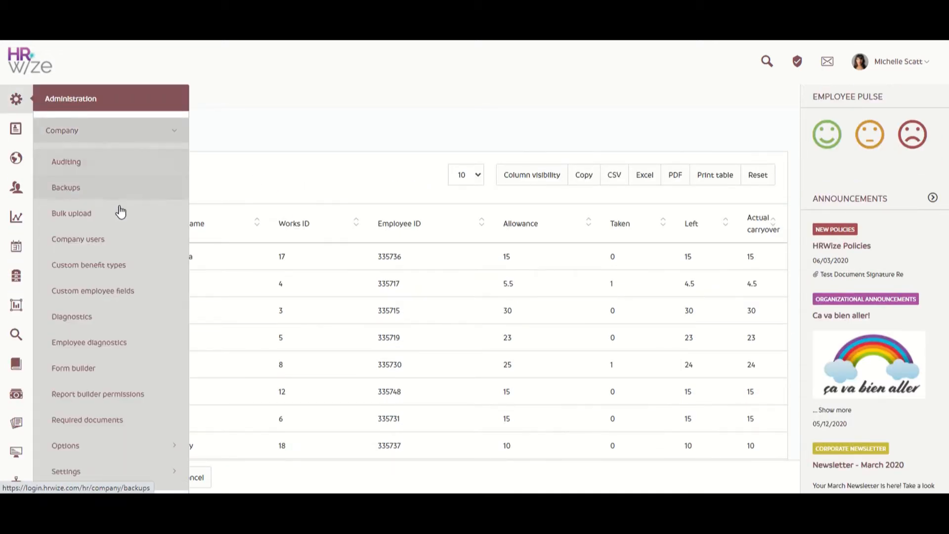
right_click(164, 399)
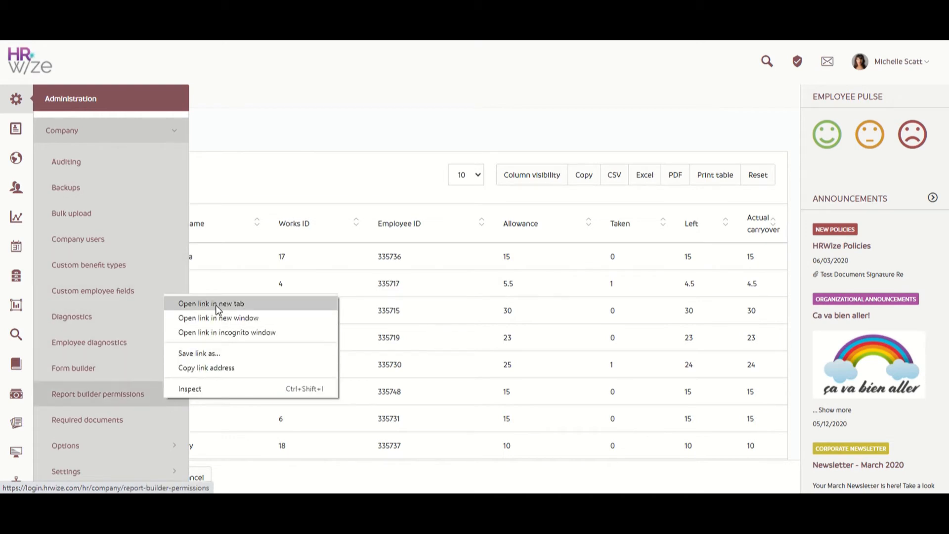
left_click(211, 304)
left_click(544, 20)
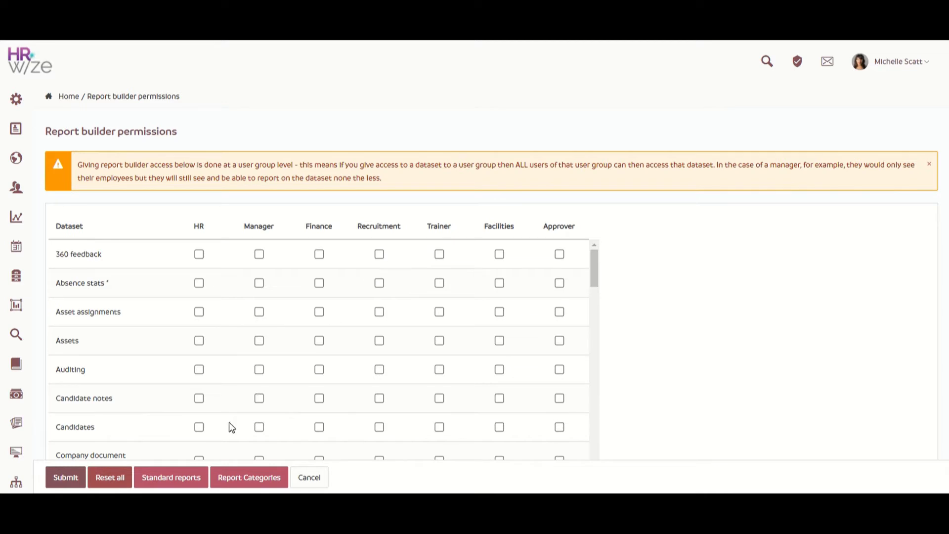
left_click(181, 477)
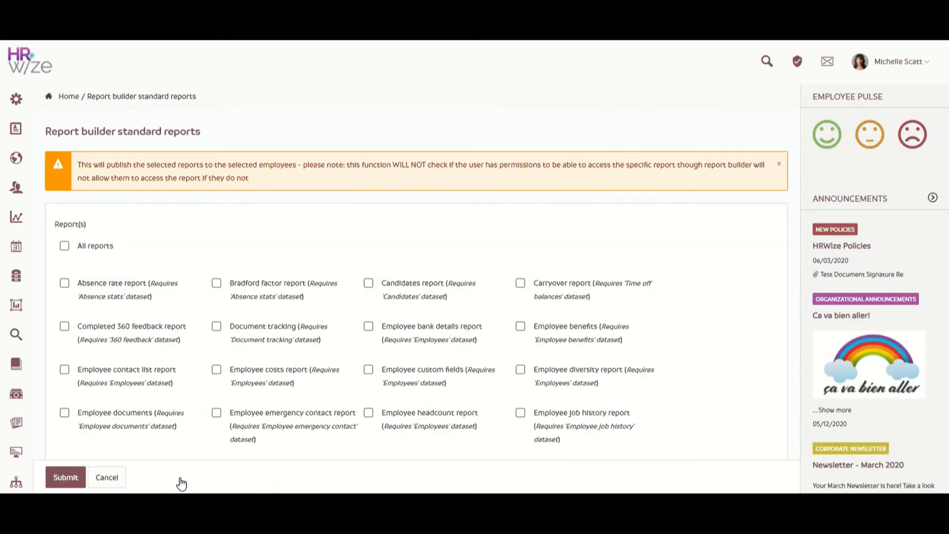
Select the standard Carryover report, look through the available users, and try to submit the report for publishing
left_click(521, 284)
scroll(518, 287, "down", 6)
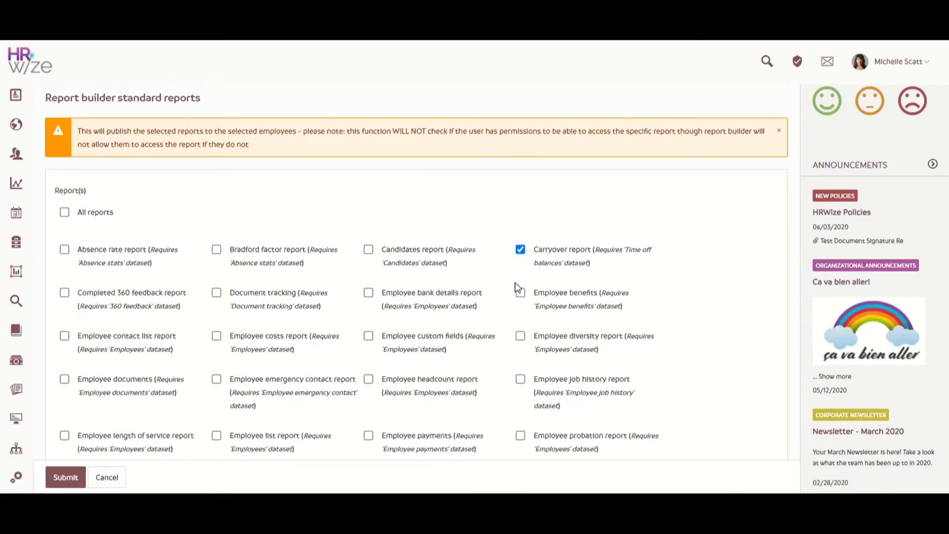
scroll(510, 287, "down", 2)
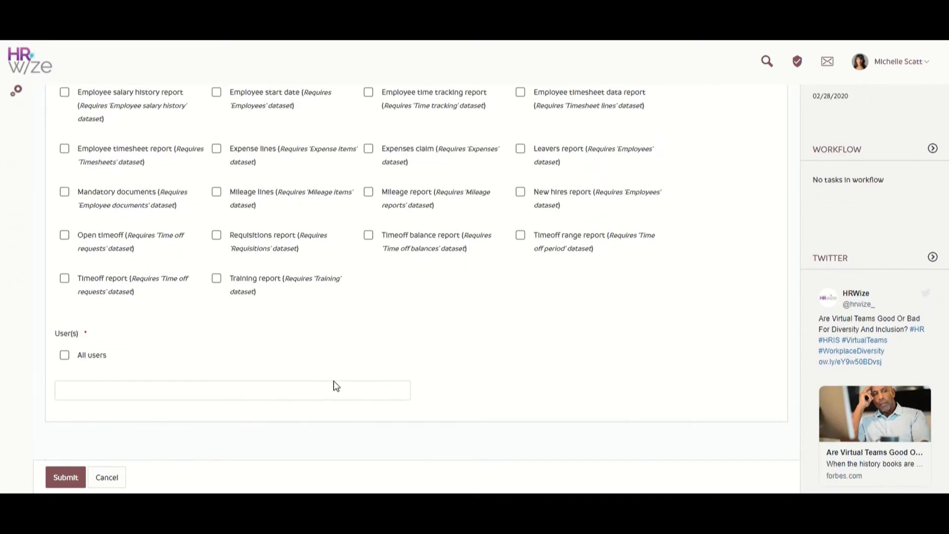
left_click(312, 392)
scroll(289, 344, "down", 3)
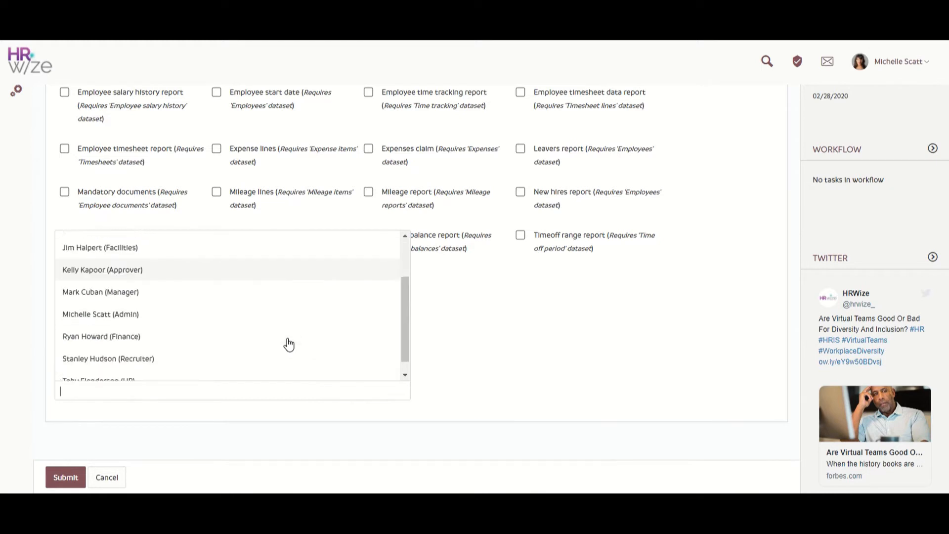
scroll(448, 318, "down", 1)
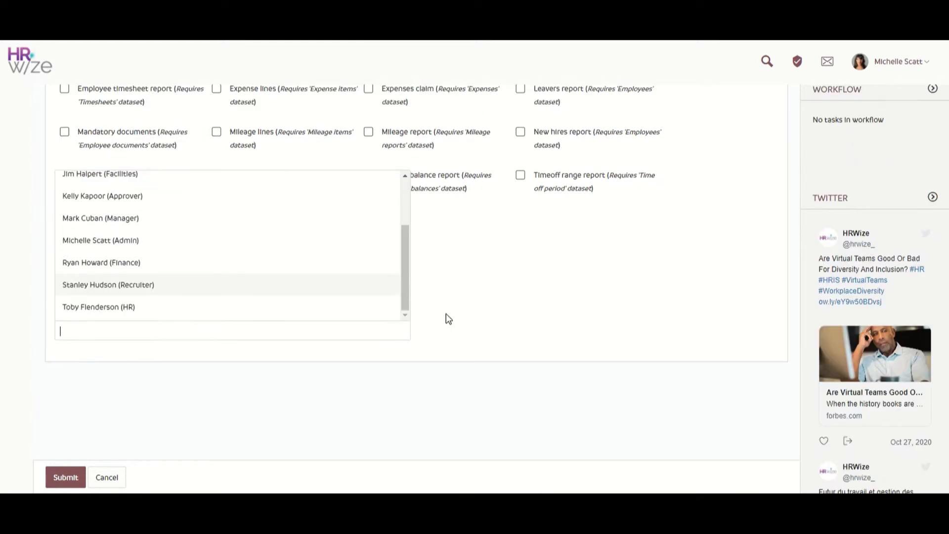
left_click(454, 316)
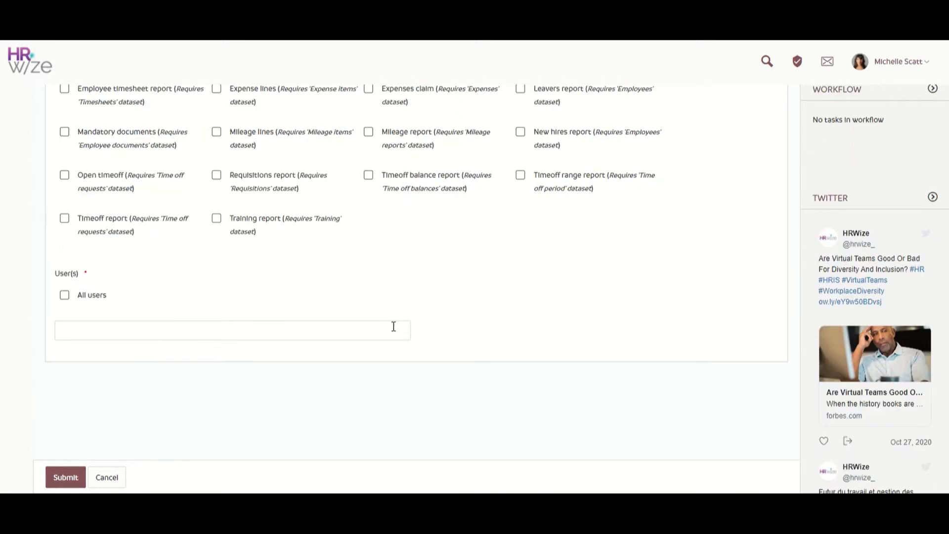
left_click(65, 477)
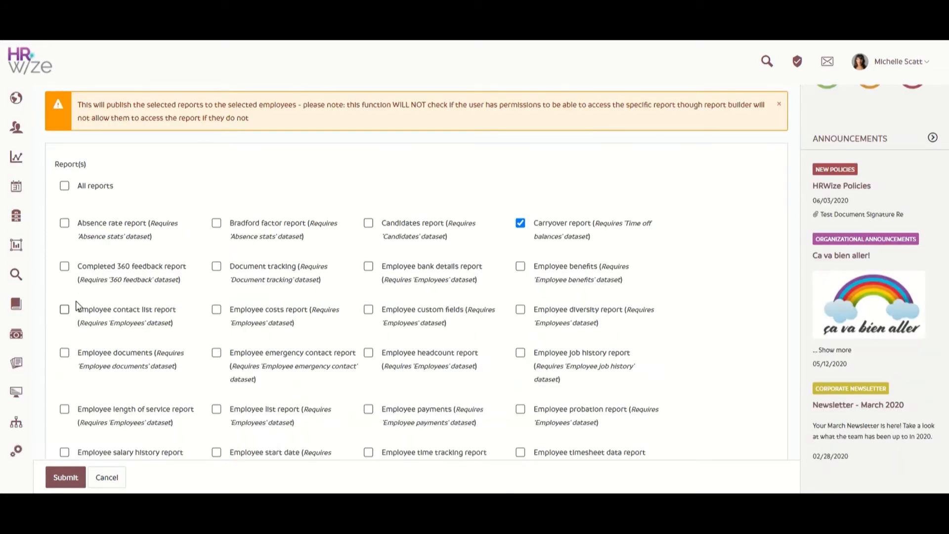
Open Report builder and look through the company report categories and the list of your reports
mouse_move(19, 157)
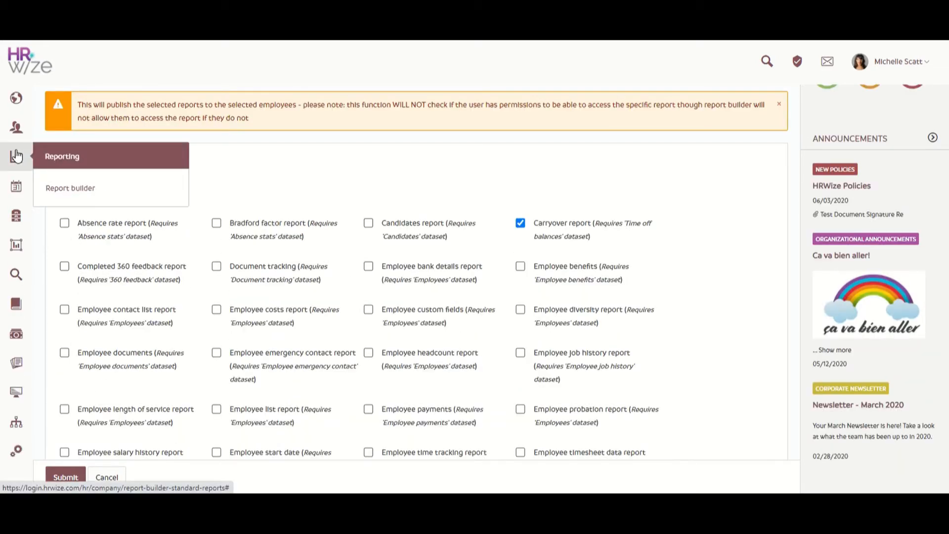
left_click(118, 188)
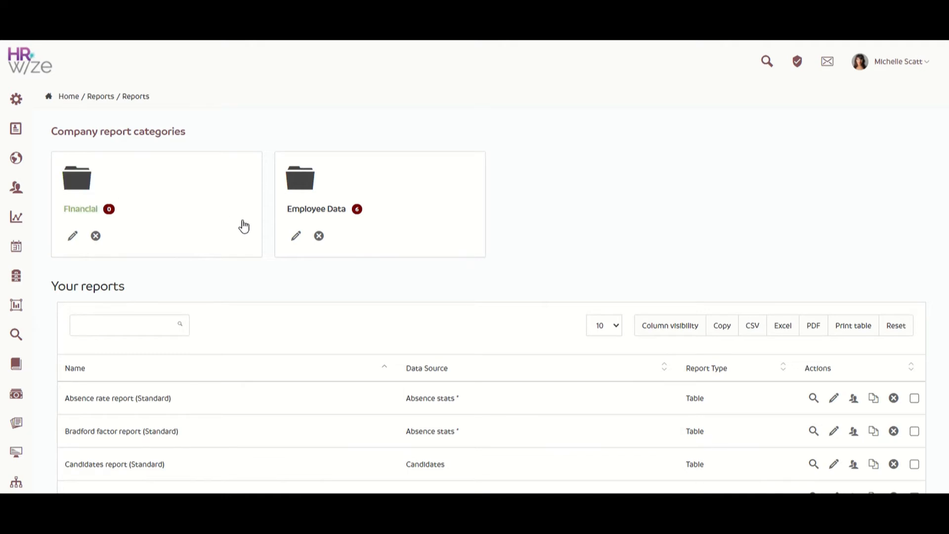
scroll(244, 224, "down", 3)
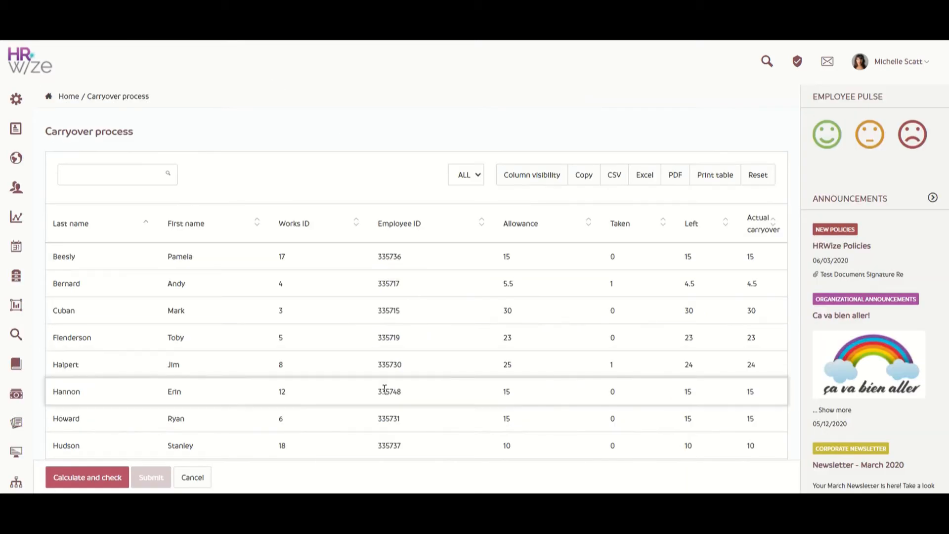
Review the calculated carryover figures, keep negative carryover values treated as zero, and submit and confirm the 2020 carryover
scroll(318, 382, "down", 6)
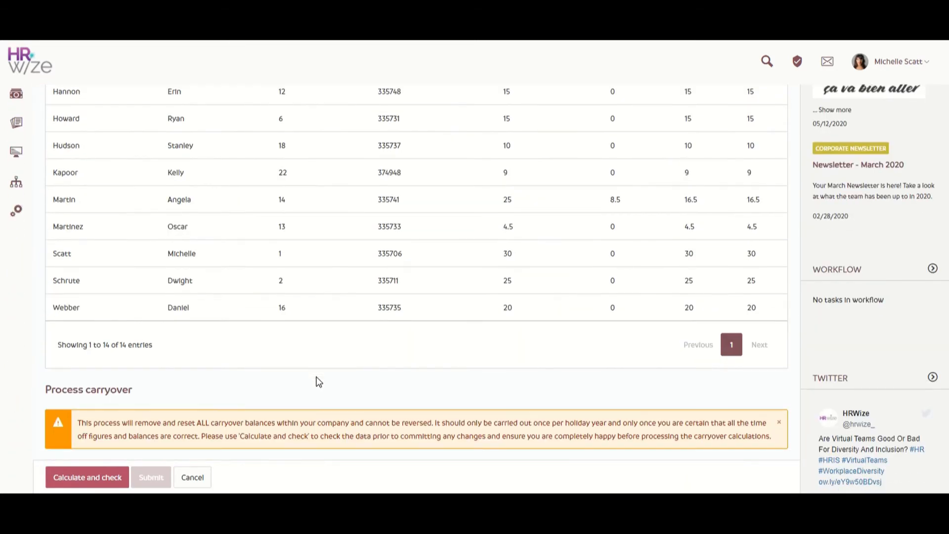
scroll(319, 382, "down", 8)
left_click(327, 347)
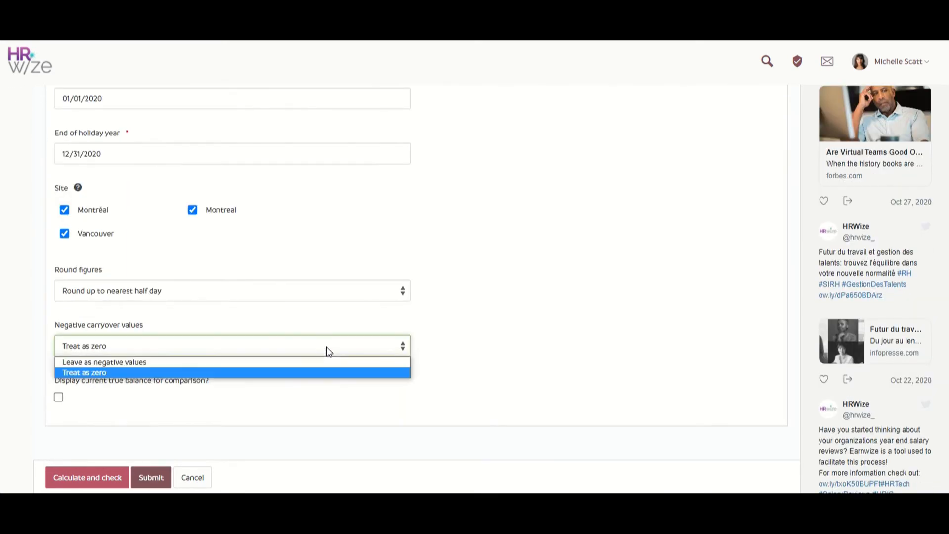
left_click(326, 347)
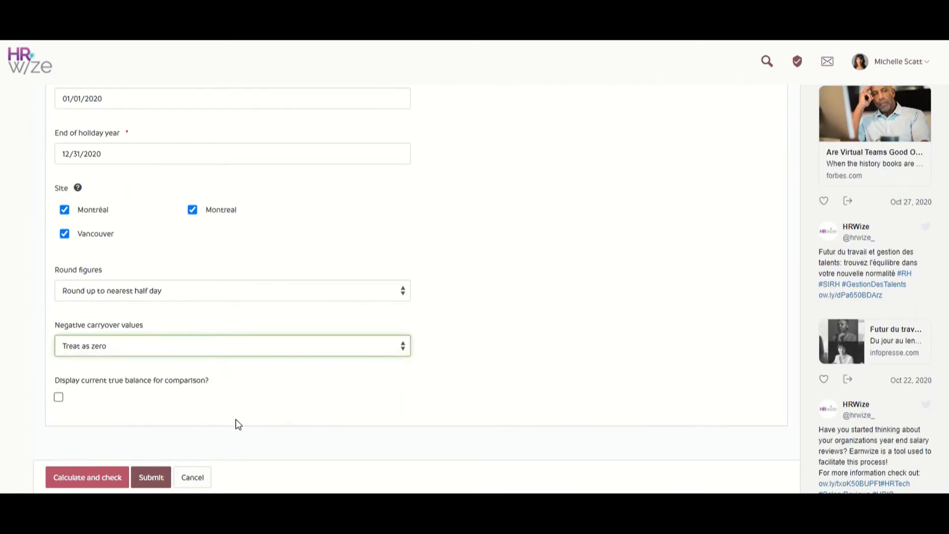
left_click(151, 477)
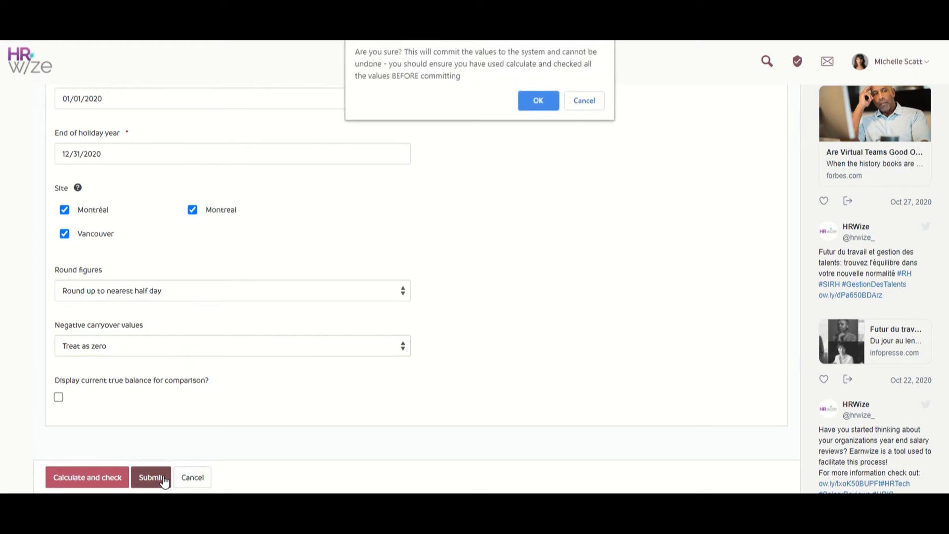
left_click(539, 100)
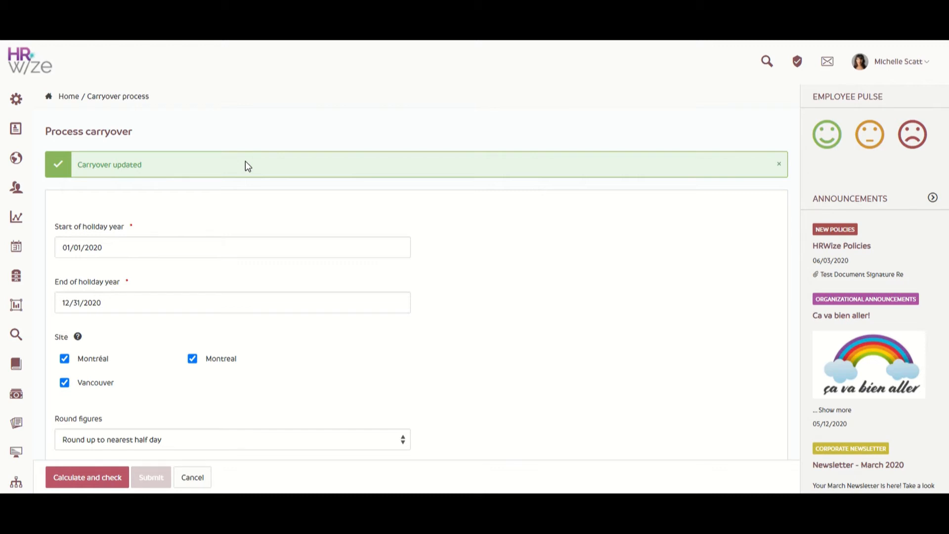
Show the time off management options within HR administration
mouse_move(20, 115)
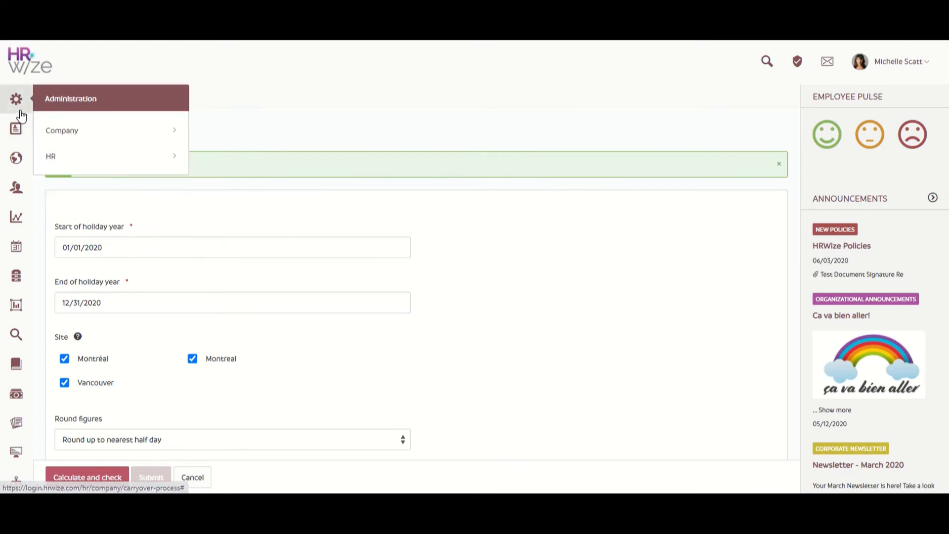
left_click(113, 164)
scroll(115, 167, "down", 5)
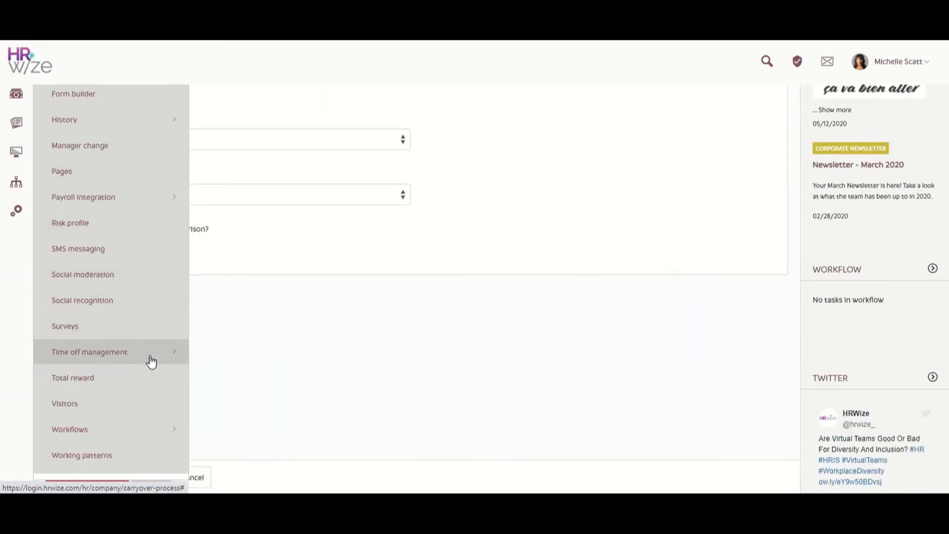
left_click(151, 361)
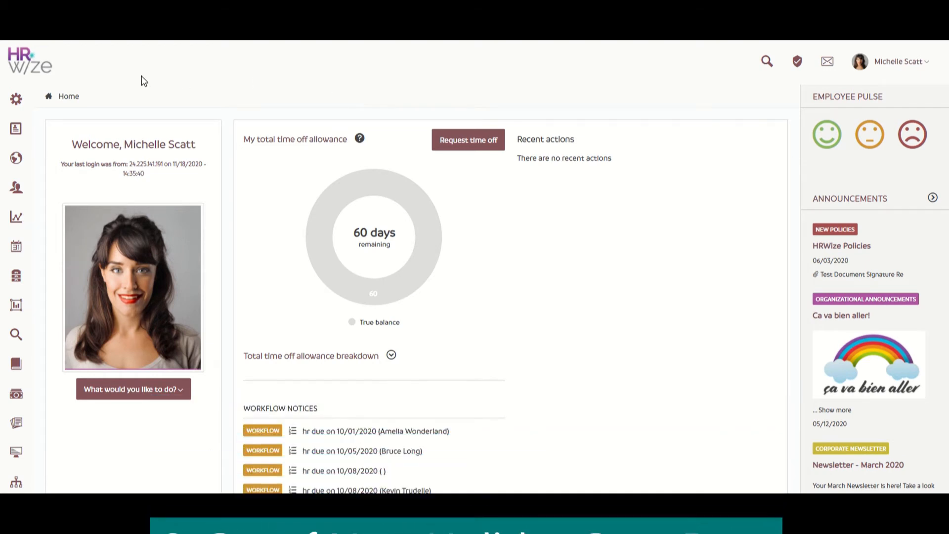
Open the company's global time off settings
left_click(17, 100)
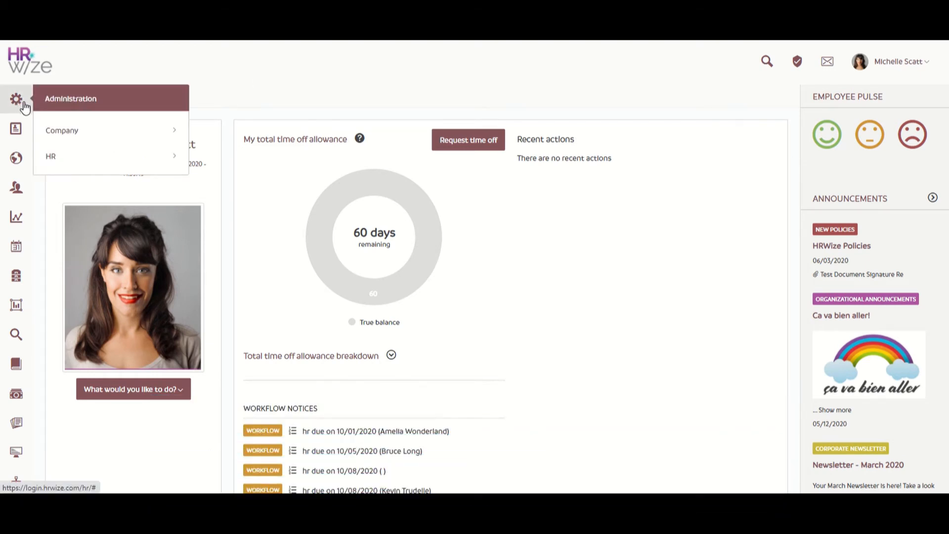
left_click(121, 131)
scroll(124, 131, "down", 7)
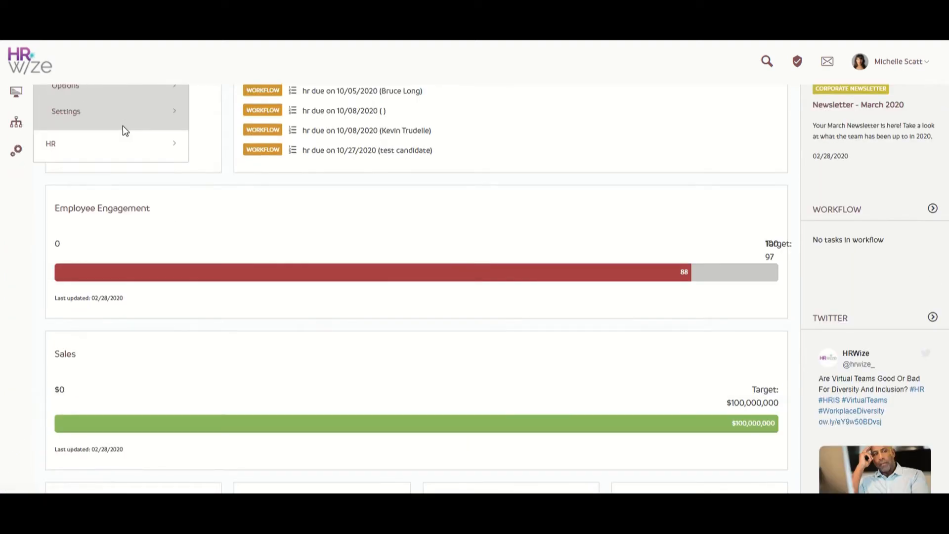
left_click(131, 119)
scroll(131, 118, "down", 9)
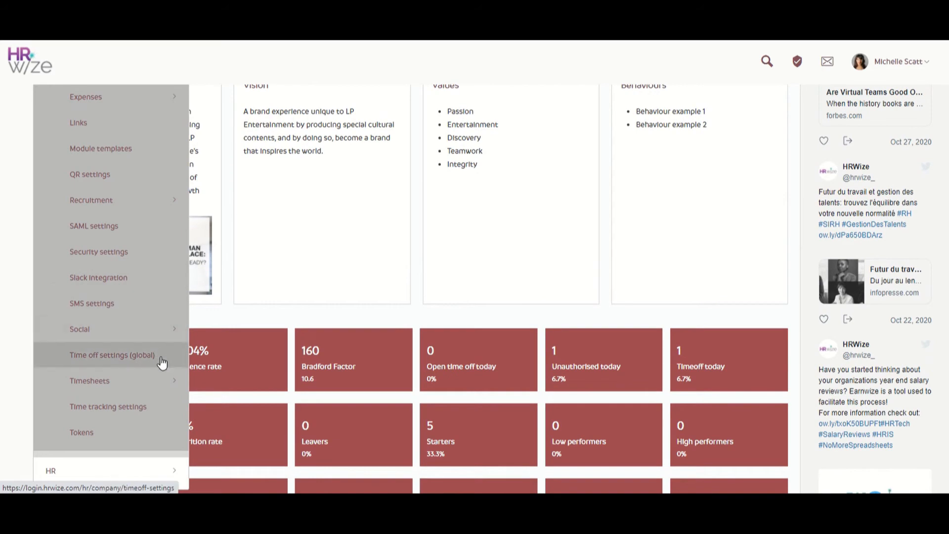
left_click(161, 362)
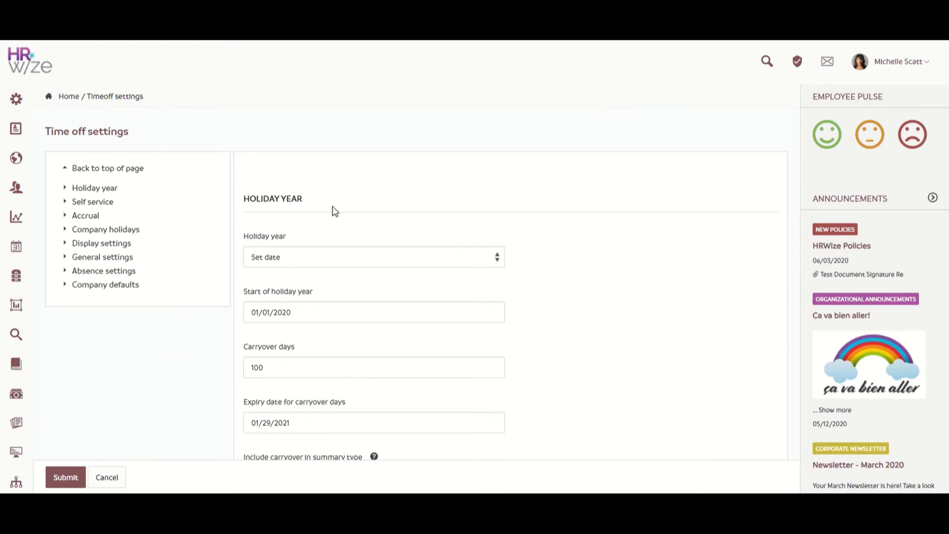
Set the start of the holiday year to 01/01/2021 in the global time off settings
left_click(351, 312)
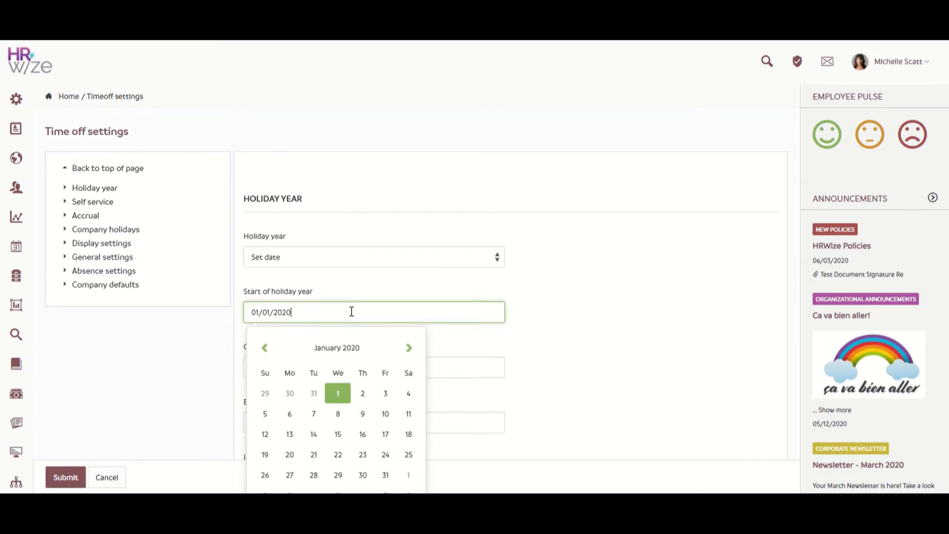
left_click(381, 357)
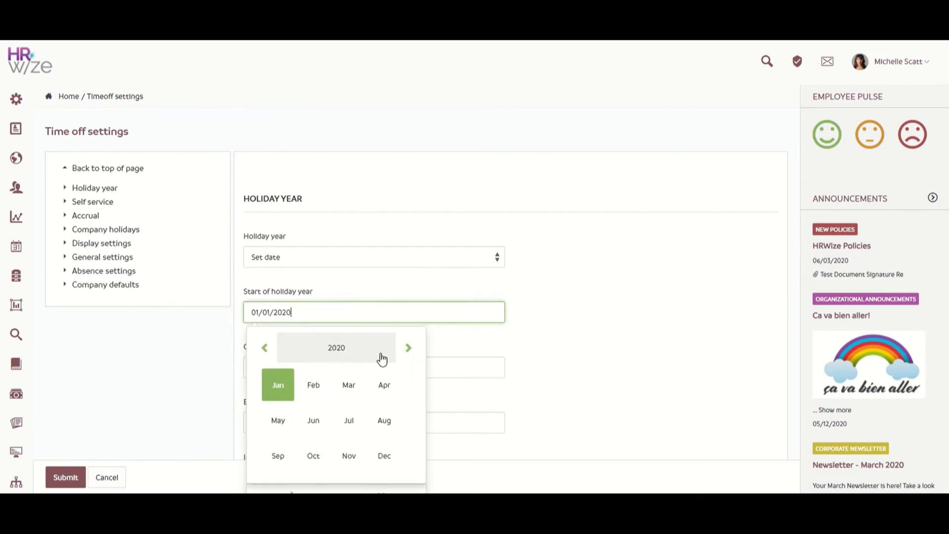
left_click(407, 348)
left_click(279, 385)
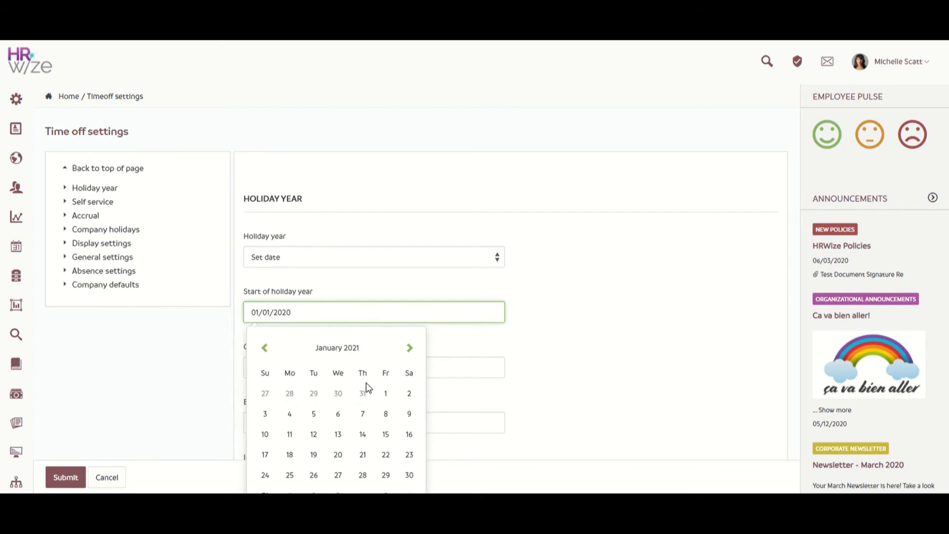
left_click(386, 394)
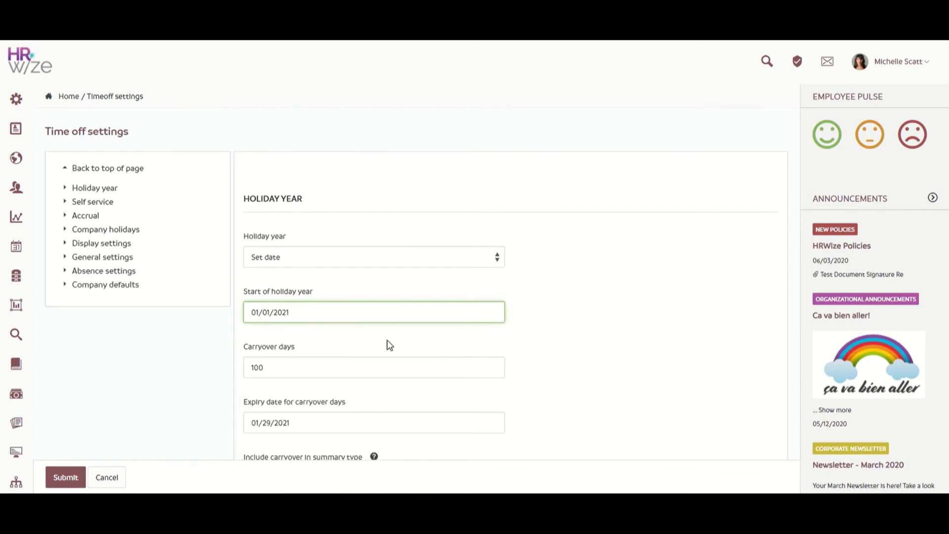
left_click(376, 346)
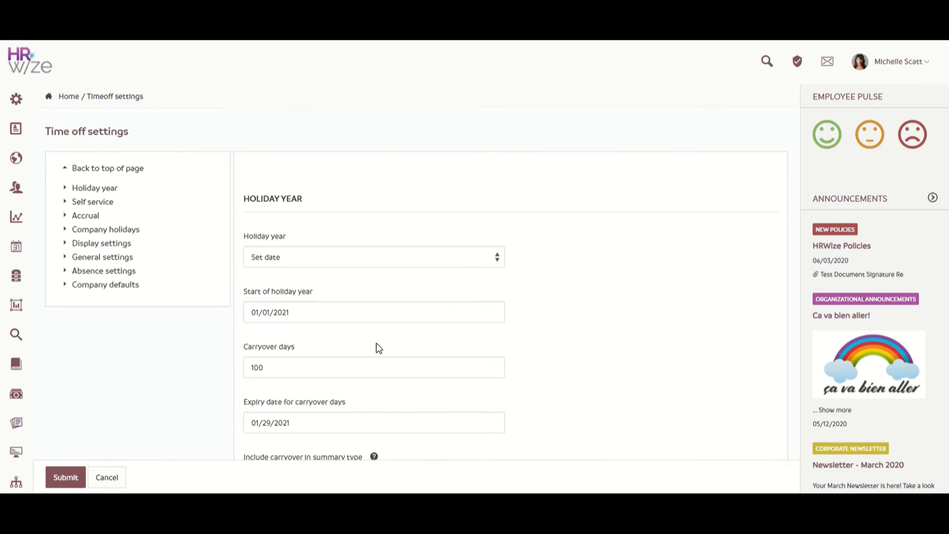
Set the expiry date for carryover days to 01/31/2023 and submit the global time off settings
left_click(360, 419)
scroll(354, 386, "down", 3)
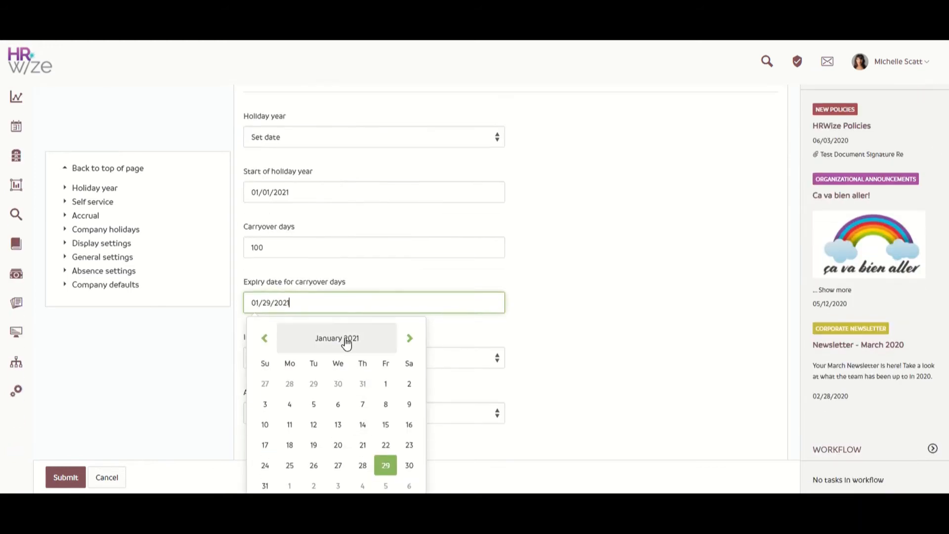
left_click(345, 340)
left_click(409, 339)
left_click(409, 338)
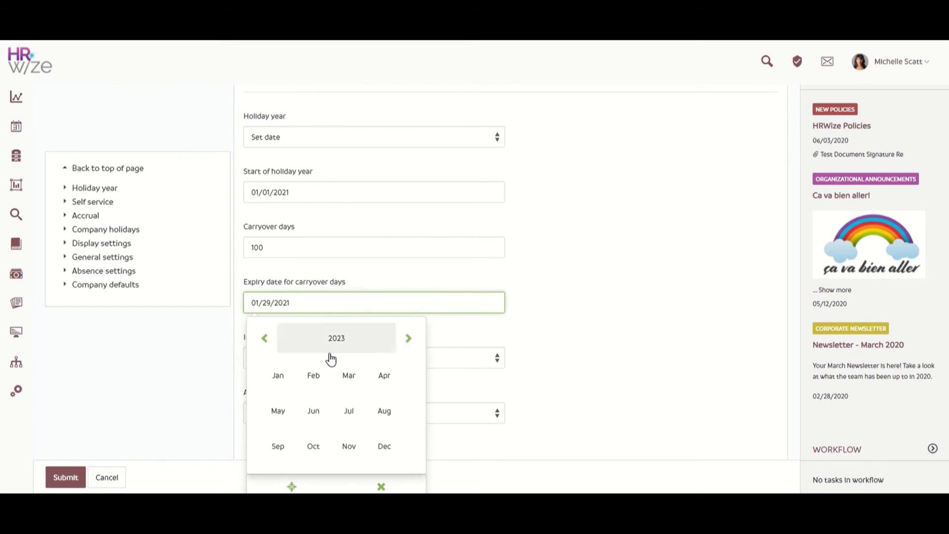
left_click(279, 375)
left_click(313, 466)
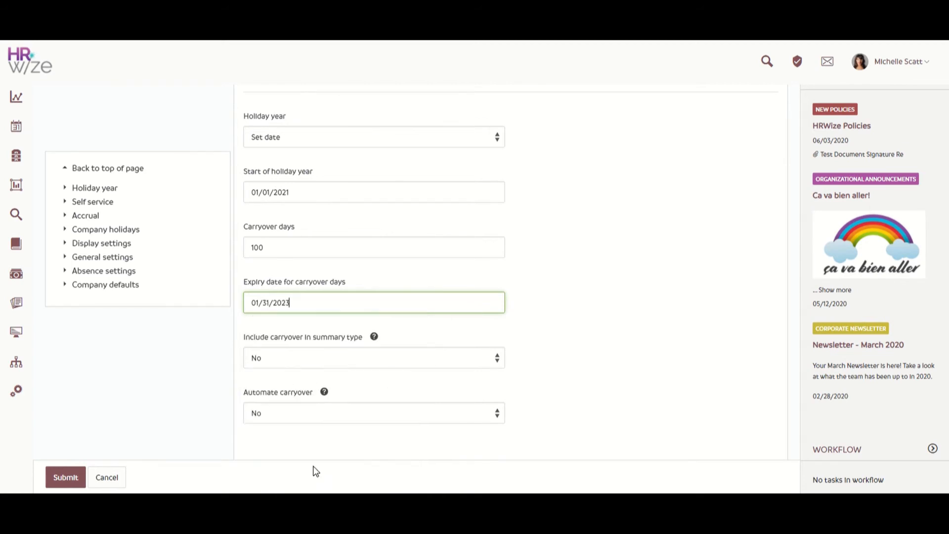
left_click(198, 374)
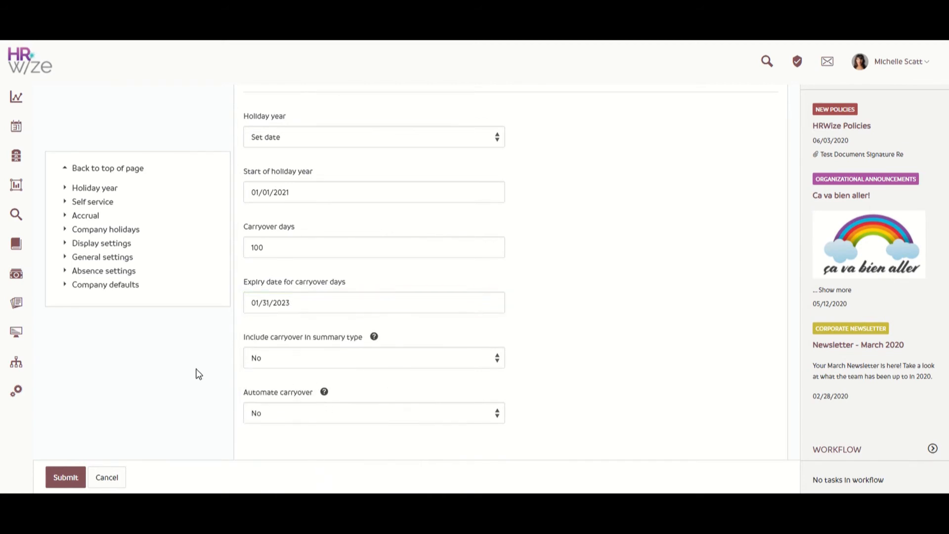
left_click(53, 483)
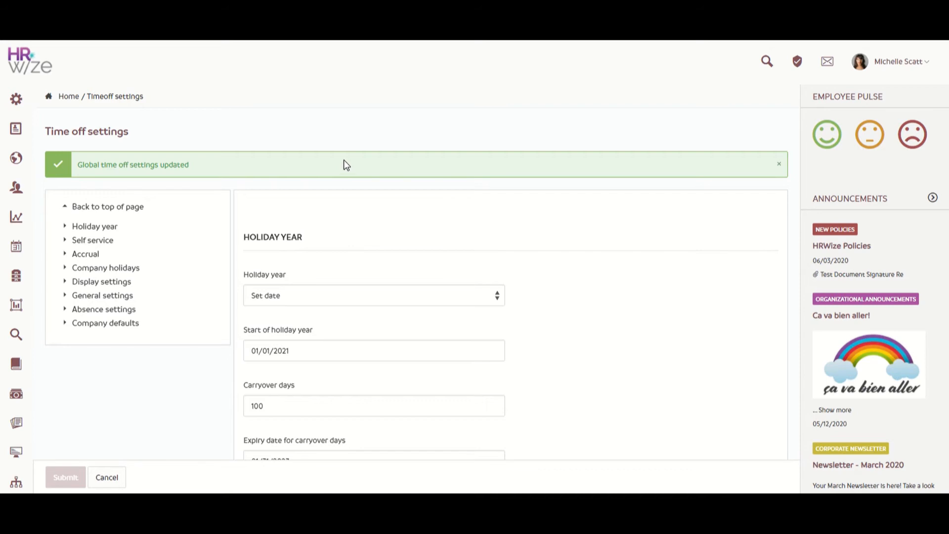
Open the list of company sites from the HR data management options
mouse_move(23, 98)
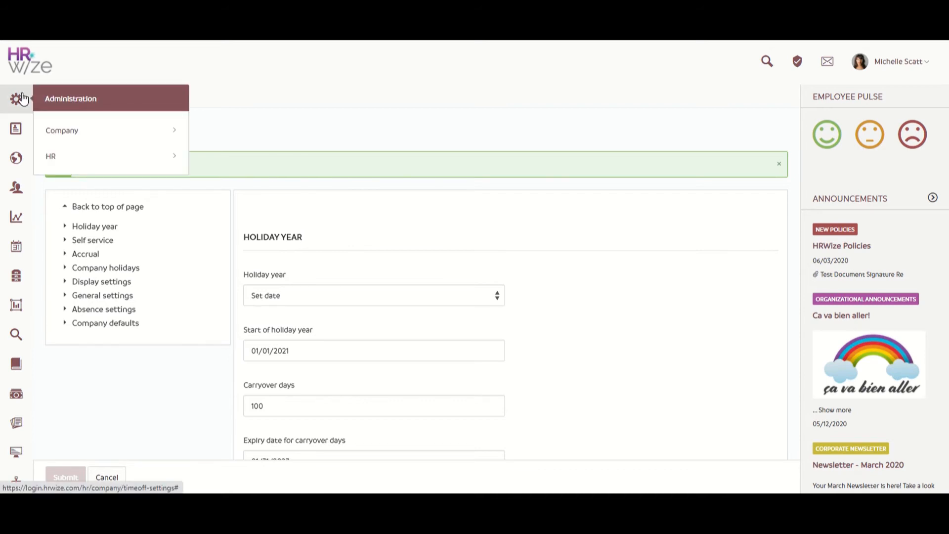
left_click(102, 154)
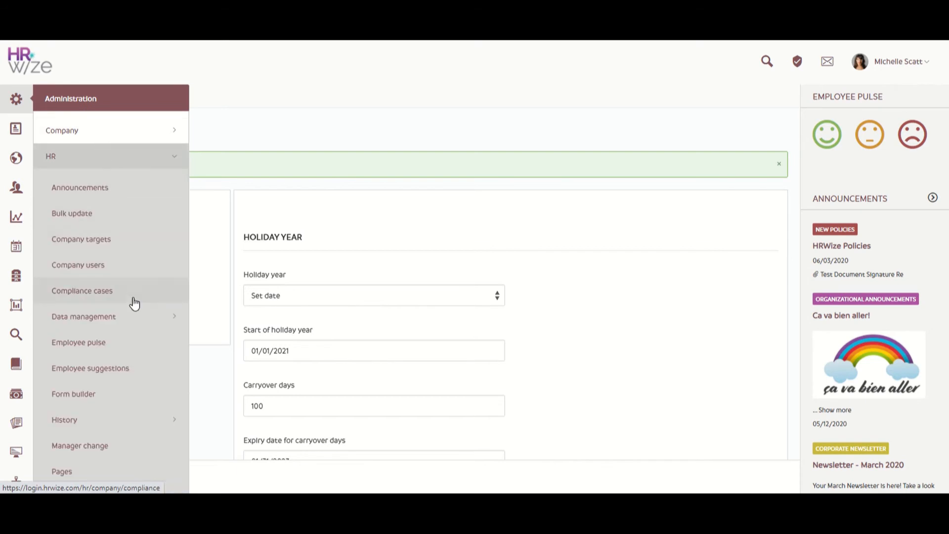
left_click(138, 317)
scroll(139, 317, "down", 6)
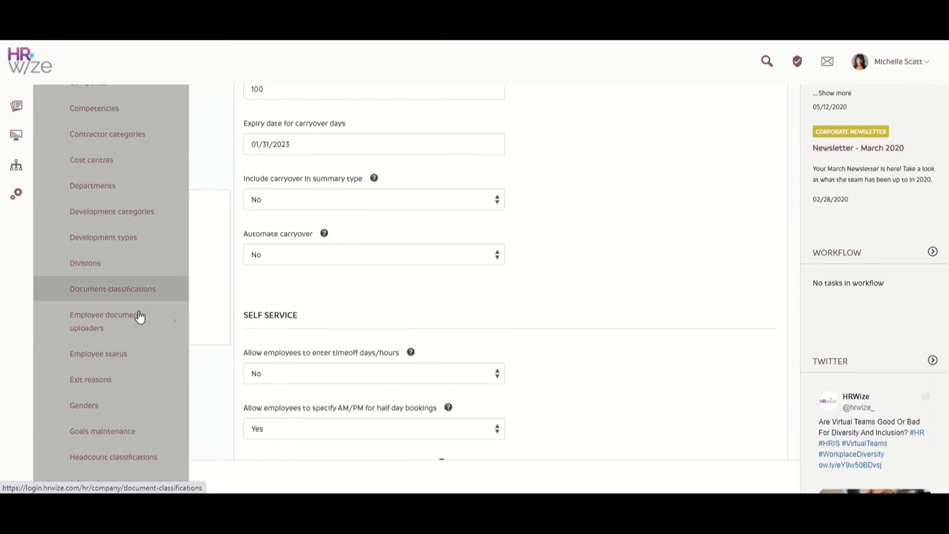
scroll(139, 316, "down", 8)
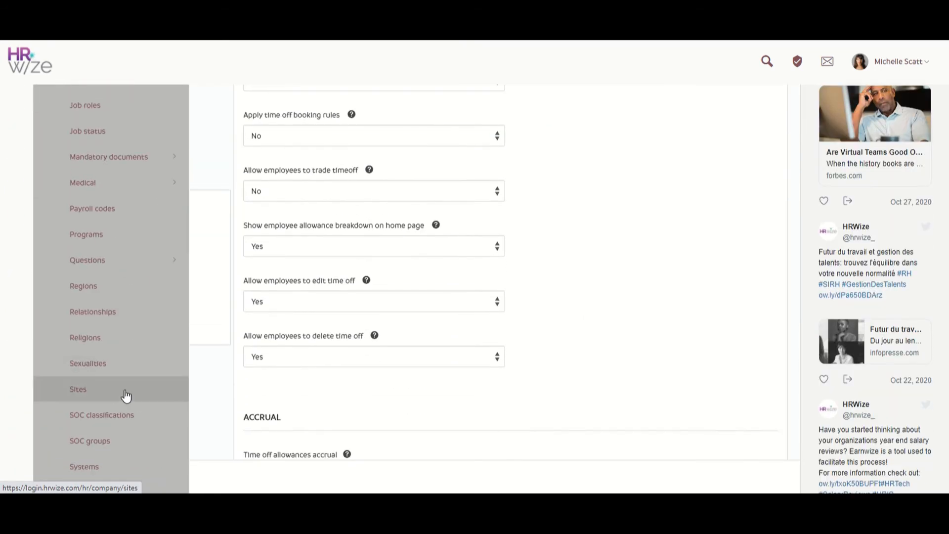
left_click(126, 396)
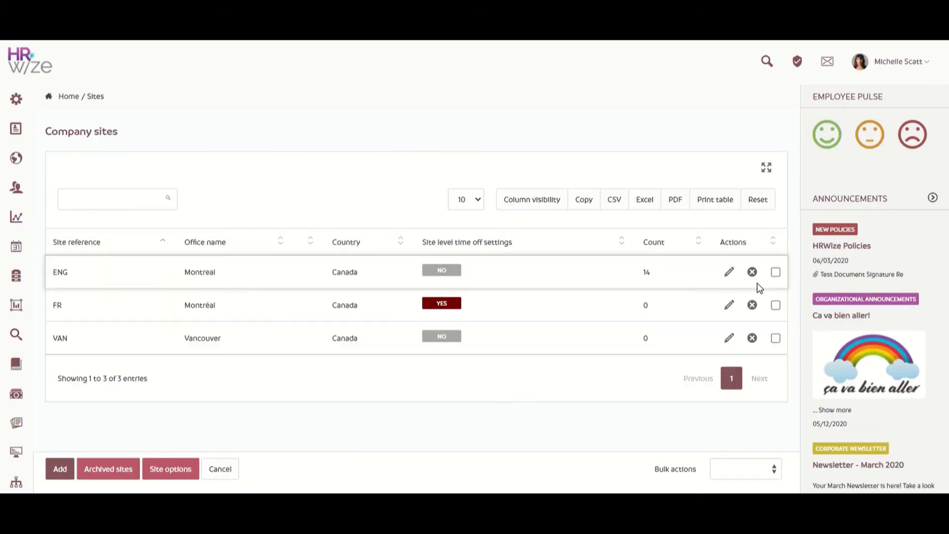
Open the Montréal (FR) site for editing, review its holiday year and carryover settings, and leave without submitting
left_click(732, 310)
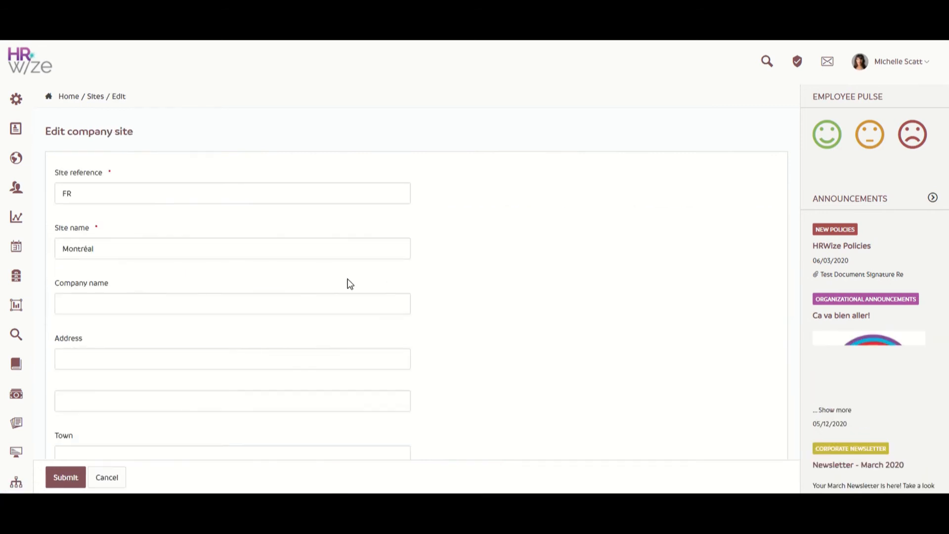
scroll(350, 283, "down", 20)
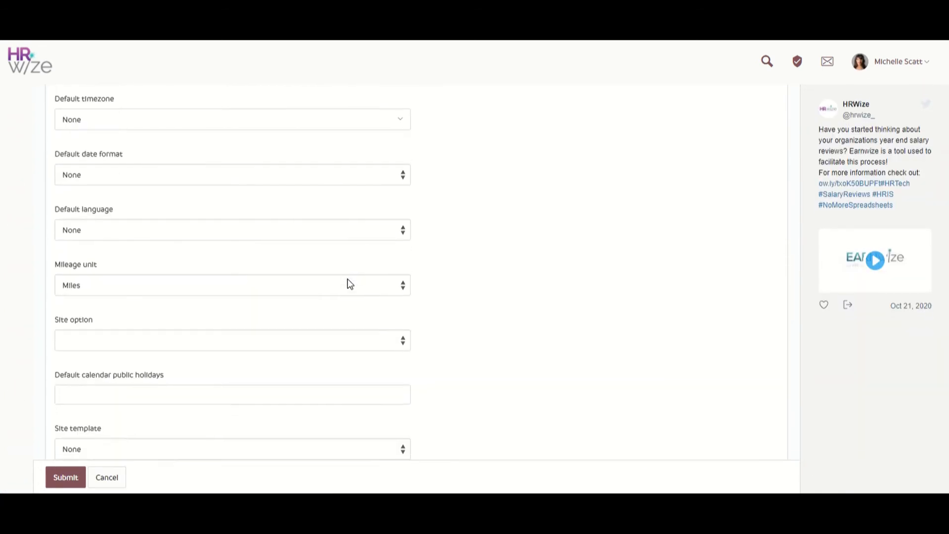
scroll(349, 283, "down", 10)
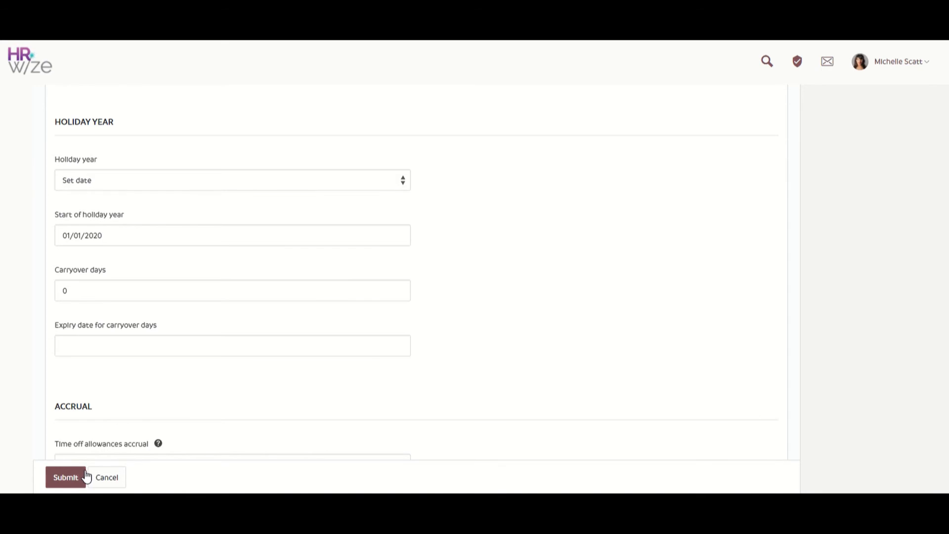
left_click(107, 478)
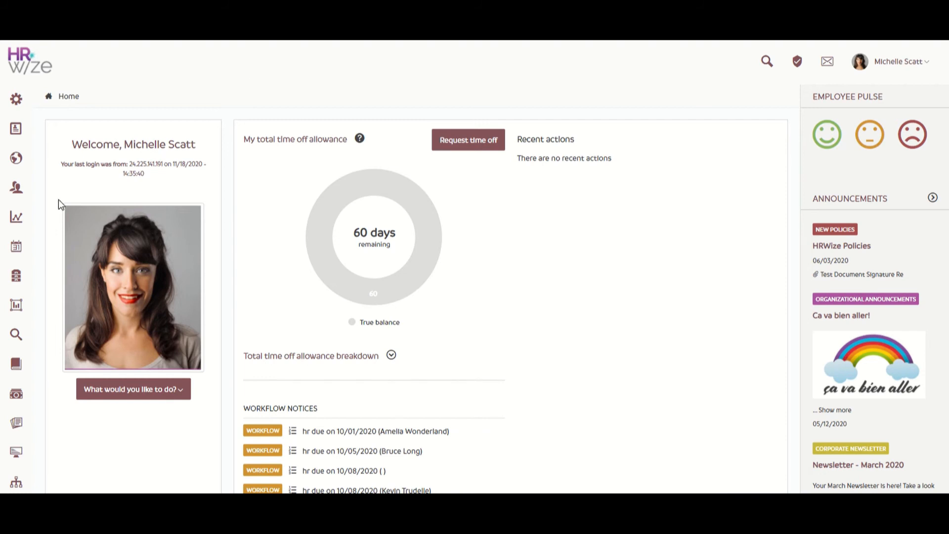
Open the company Holidays list under time and attendance and review the holiday entries and their start dates
mouse_move(16, 246)
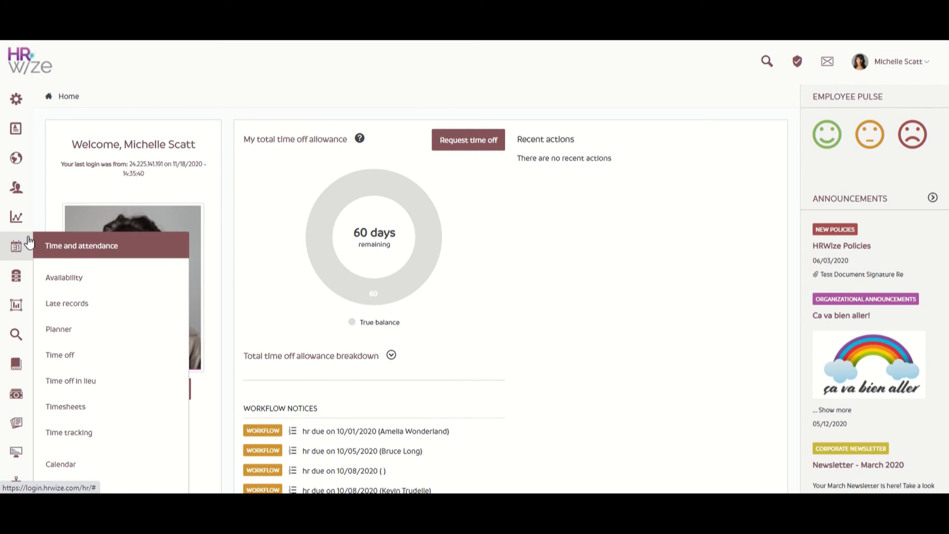
scroll(84, 296, "down", 2)
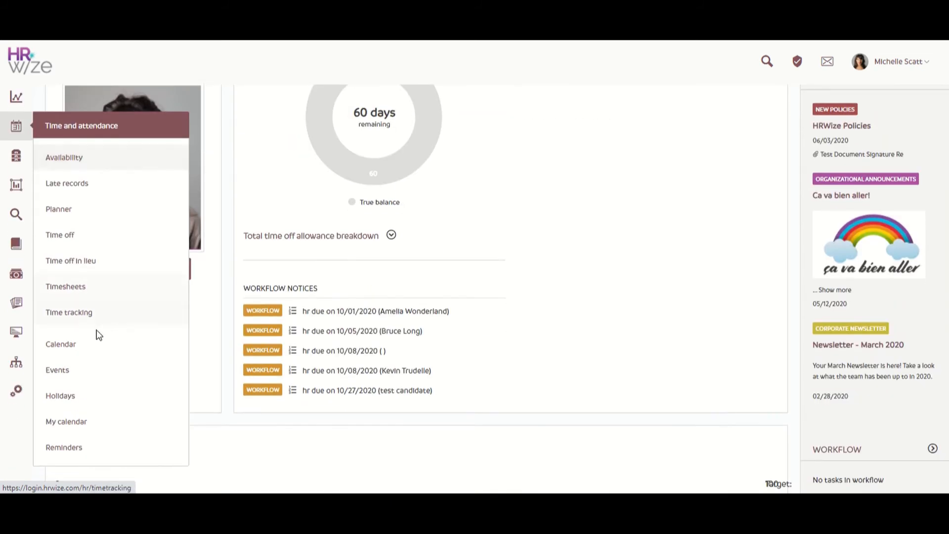
left_click(112, 398)
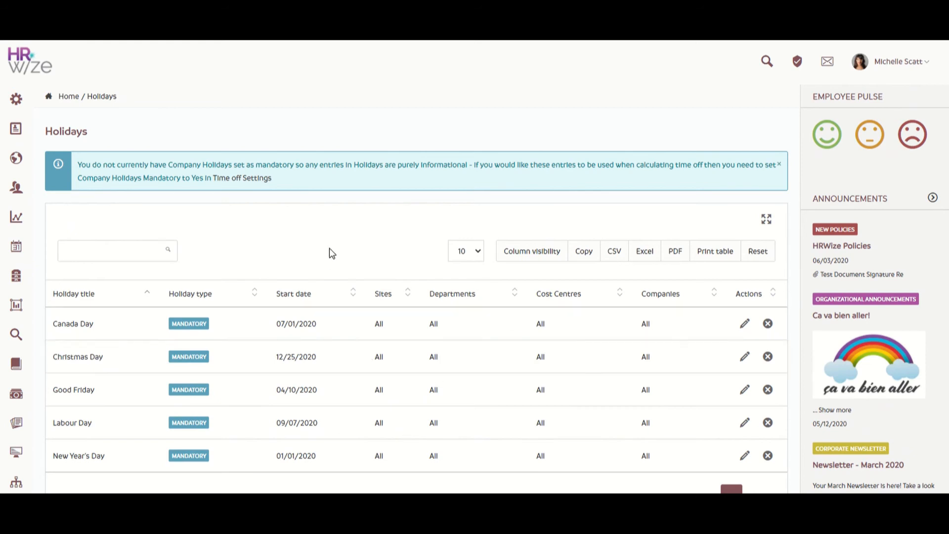
scroll(329, 248, "down", 2)
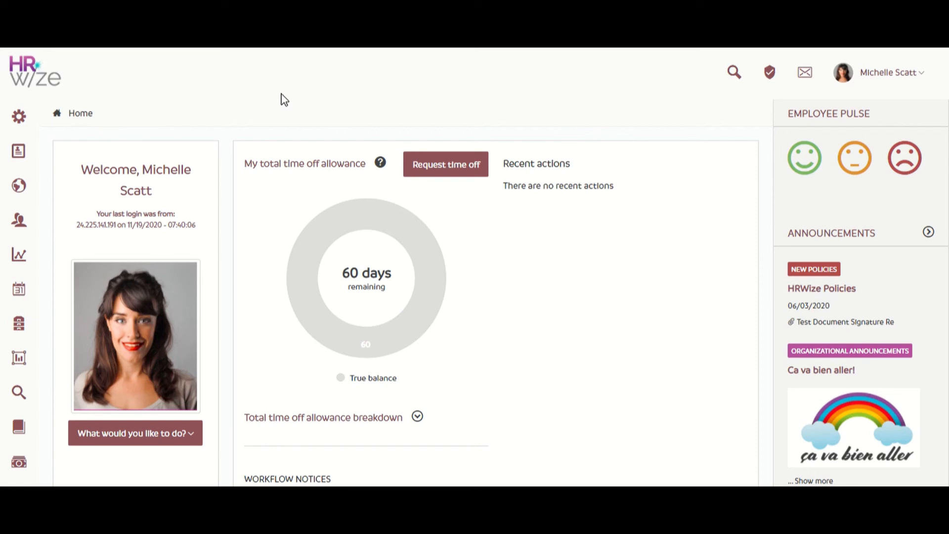
Open the employee time off list, archive all historic time off, and confirm the archiving
mouse_move(4, 294)
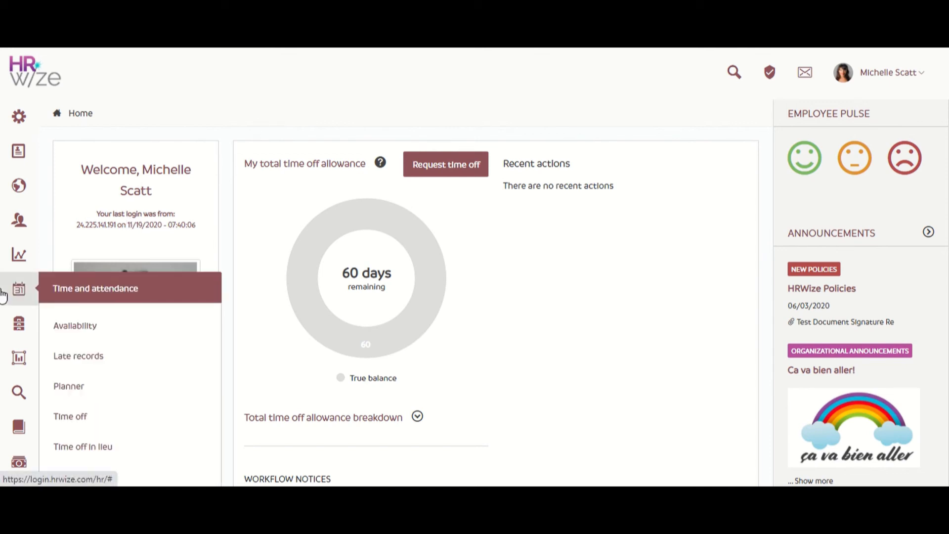
left_click(150, 417)
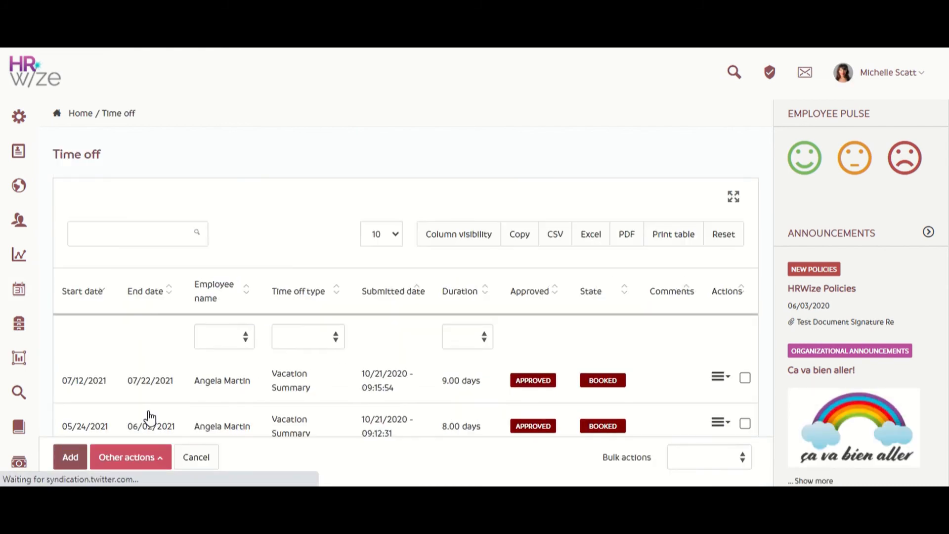
left_click(144, 463)
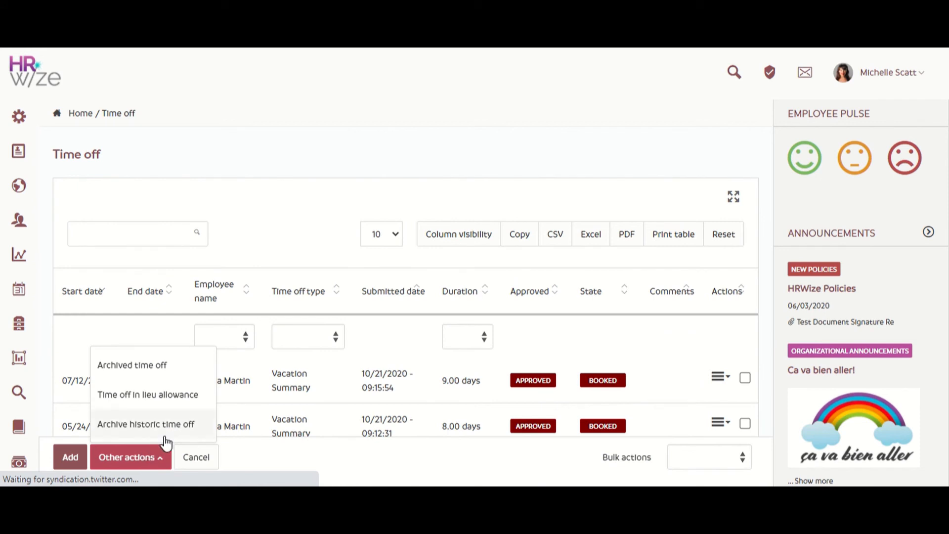
left_click(195, 431)
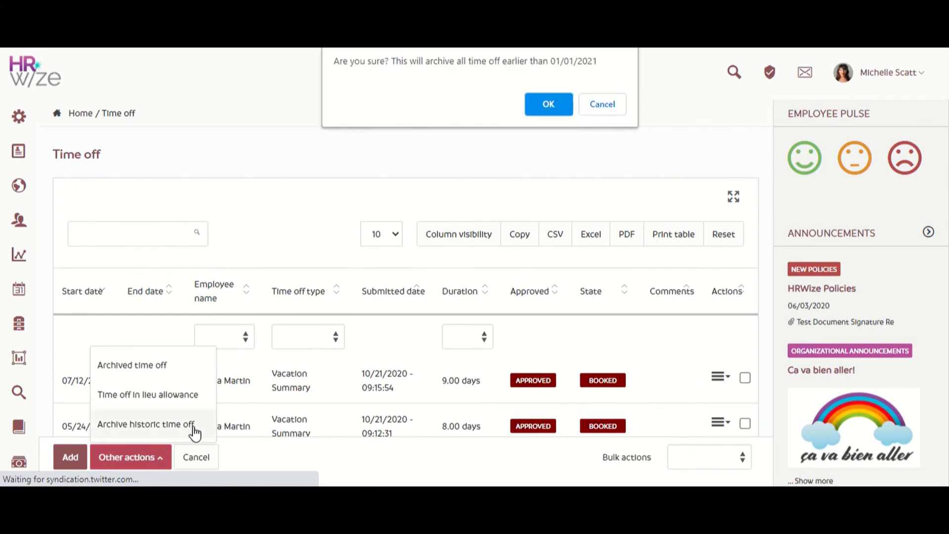
left_click(543, 110)
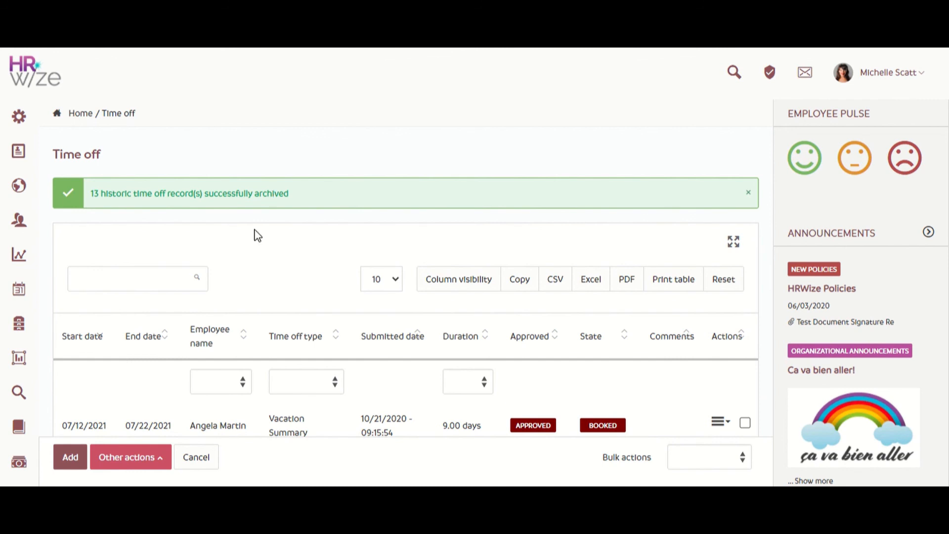
Return the archived Long-Term Disability record running 09/01/2020 to 02/01/2021 from the archived time off list
left_click(139, 472)
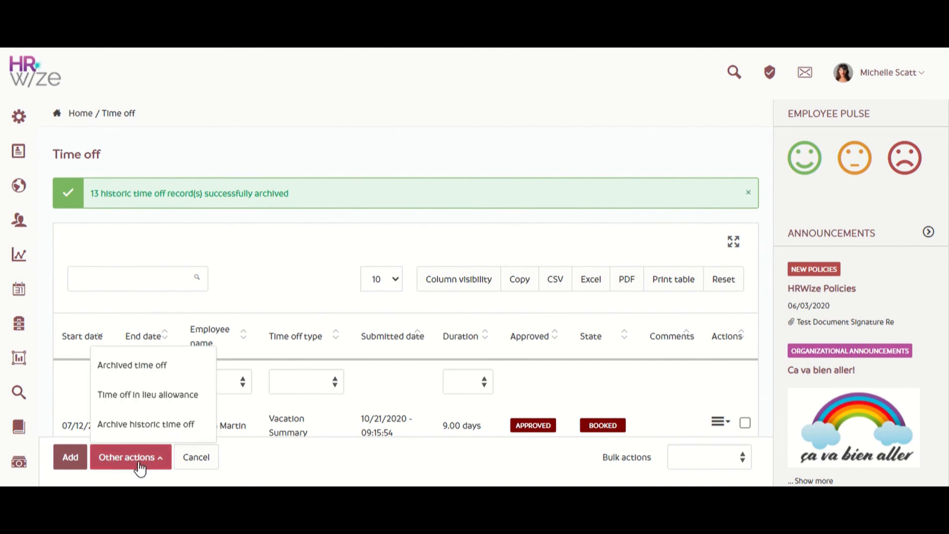
left_click(189, 371)
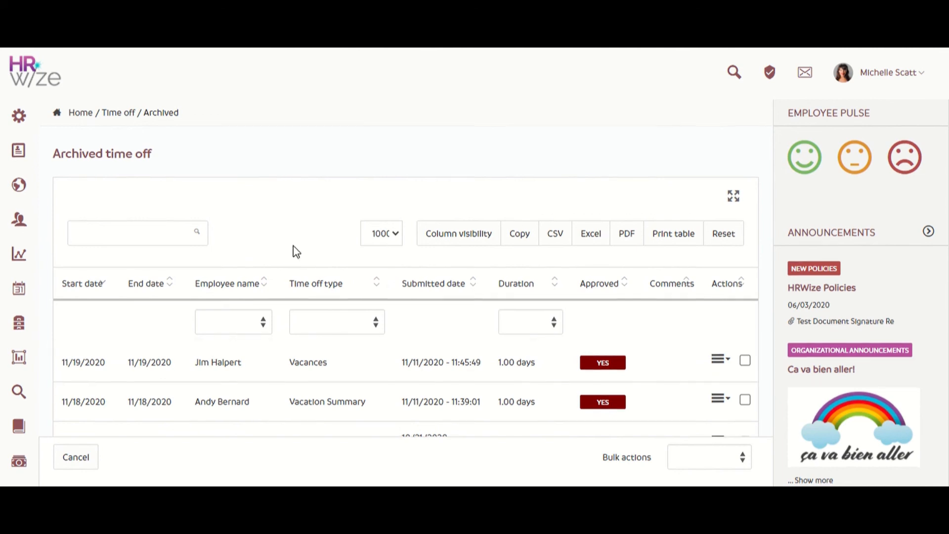
scroll(294, 251, "down", 8)
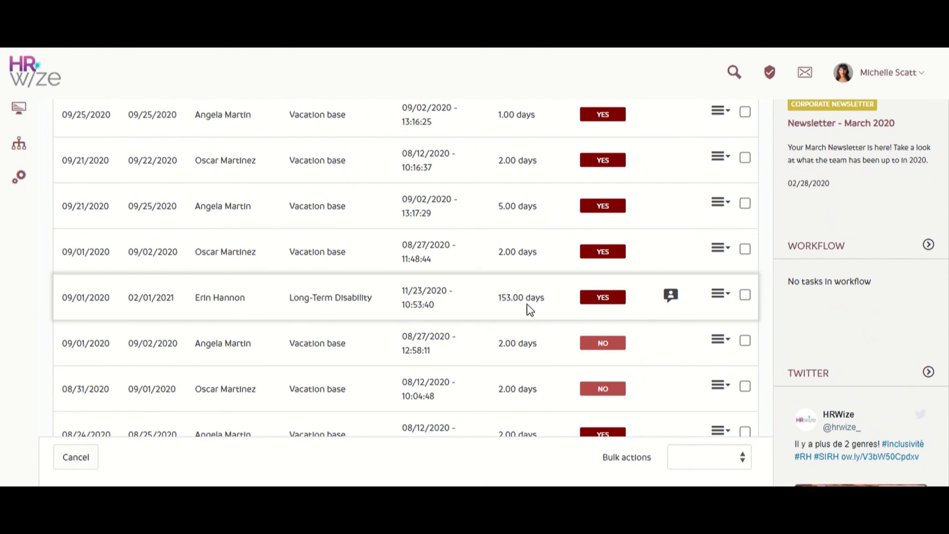
left_click(746, 295)
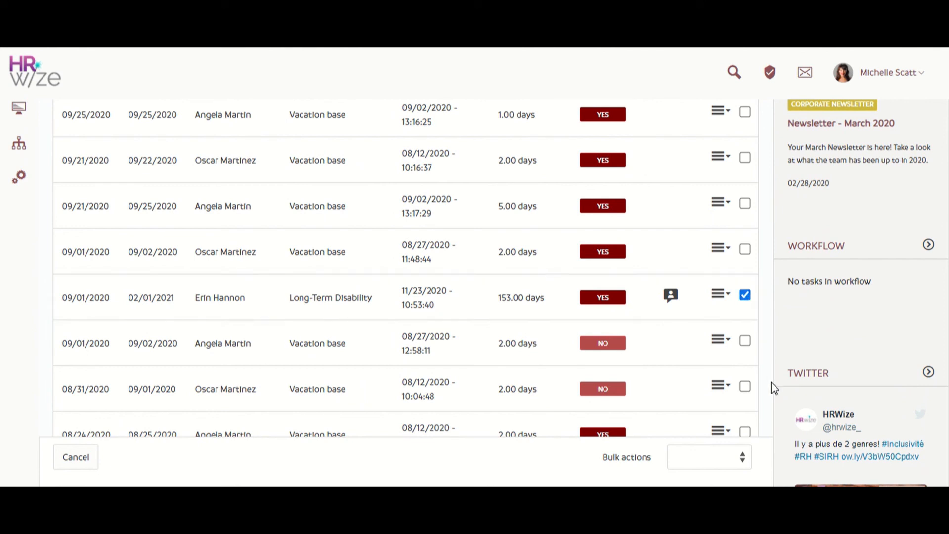
left_click(736, 461)
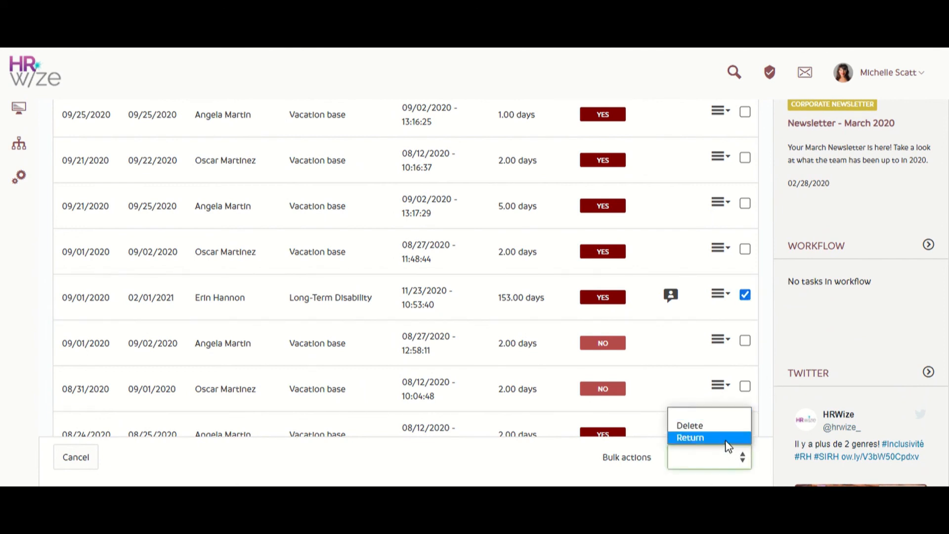
left_click(728, 440)
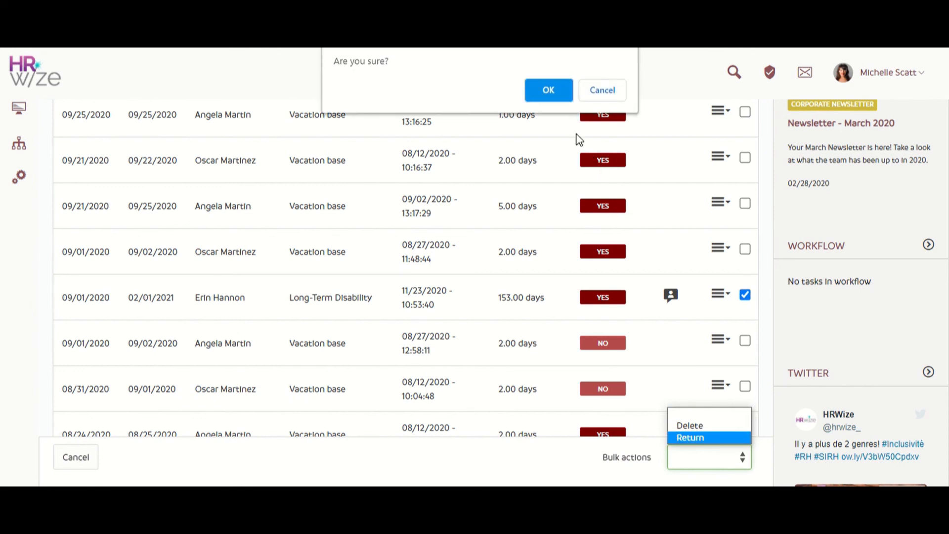
left_click(554, 94)
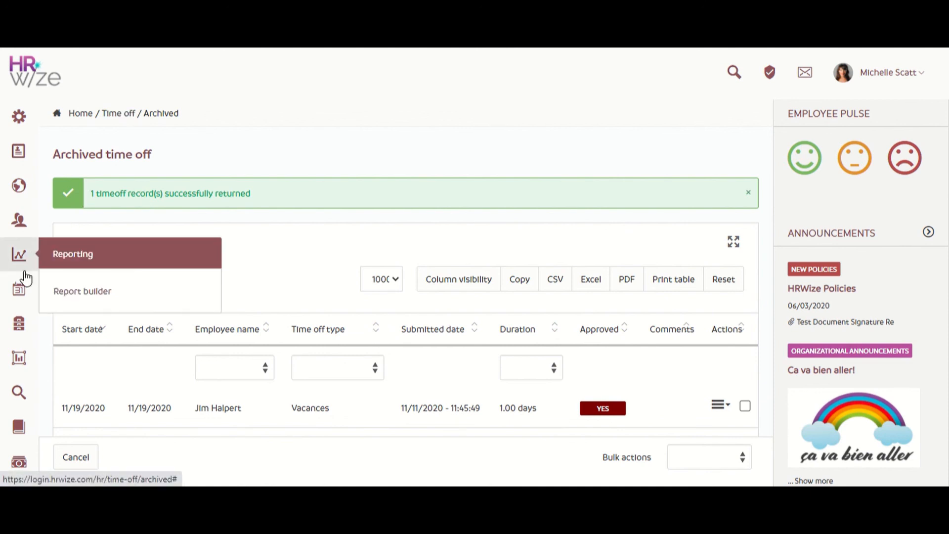
Reopen the active time off list and check it for the returned Long-Term Disability record
mouse_move(21, 295)
left_click(126, 419)
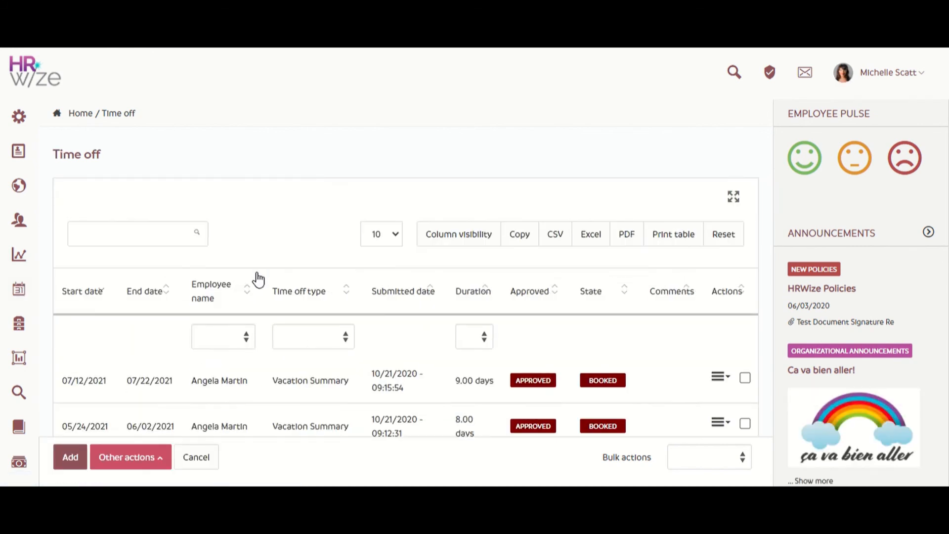
scroll(256, 276, "down", 4)
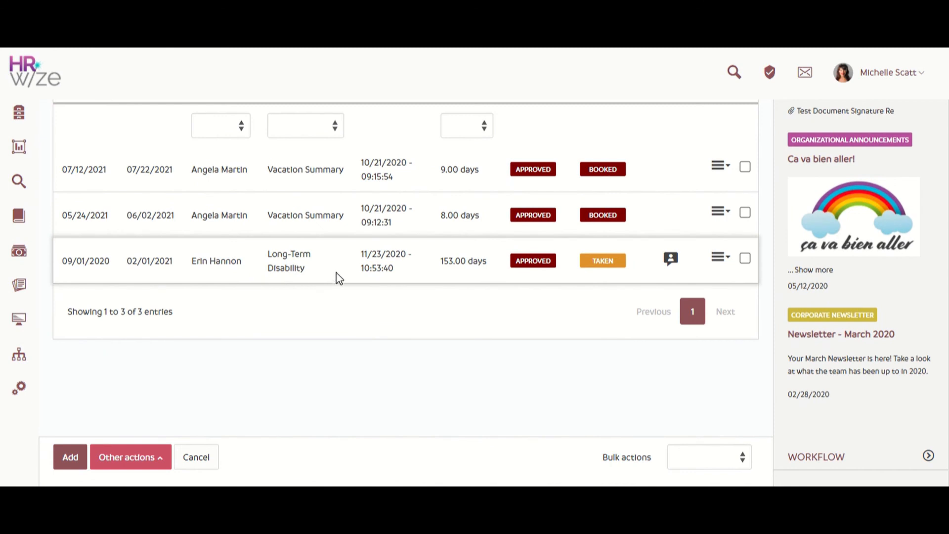